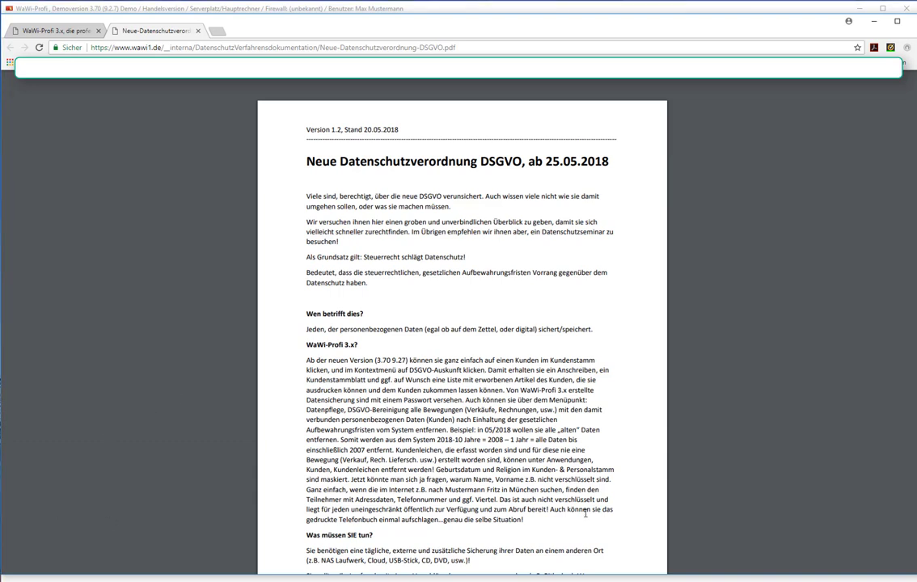
Read through the two-page DSGVO data protection PDF, including the "Interessantes" section, and close the document
scroll(618, 365, down, 7)
scroll(591, 318, up, 3)
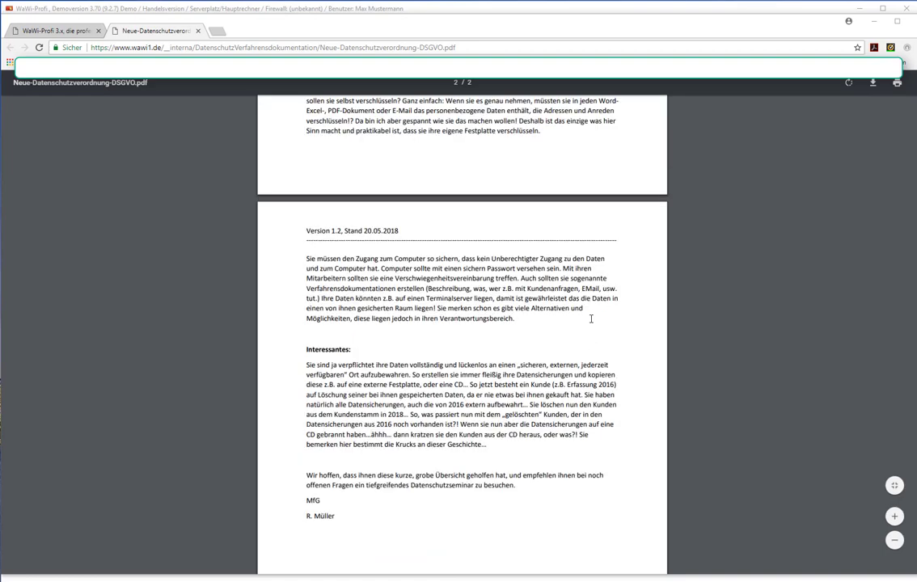
scroll(482, 437, down, 4)
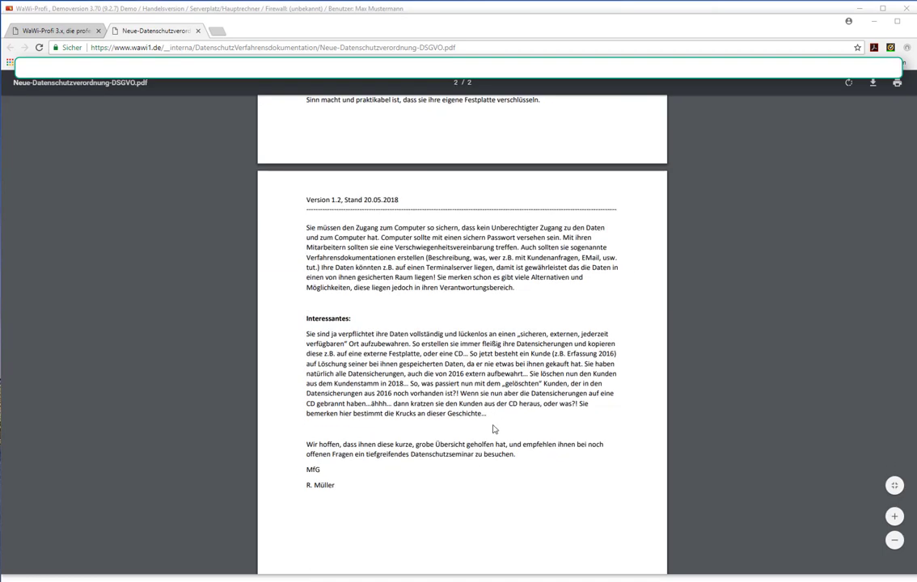
drag(489, 414, 308, 312)
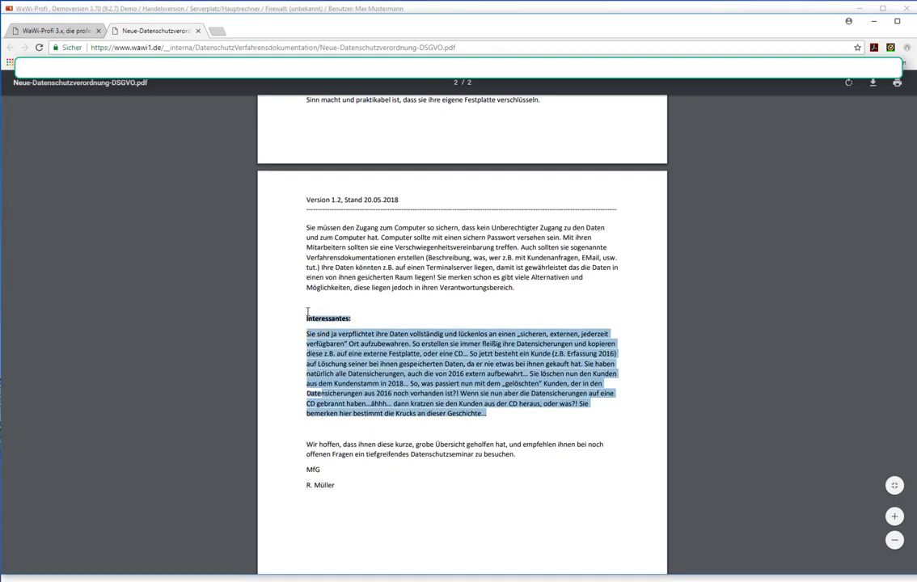
click(586, 352)
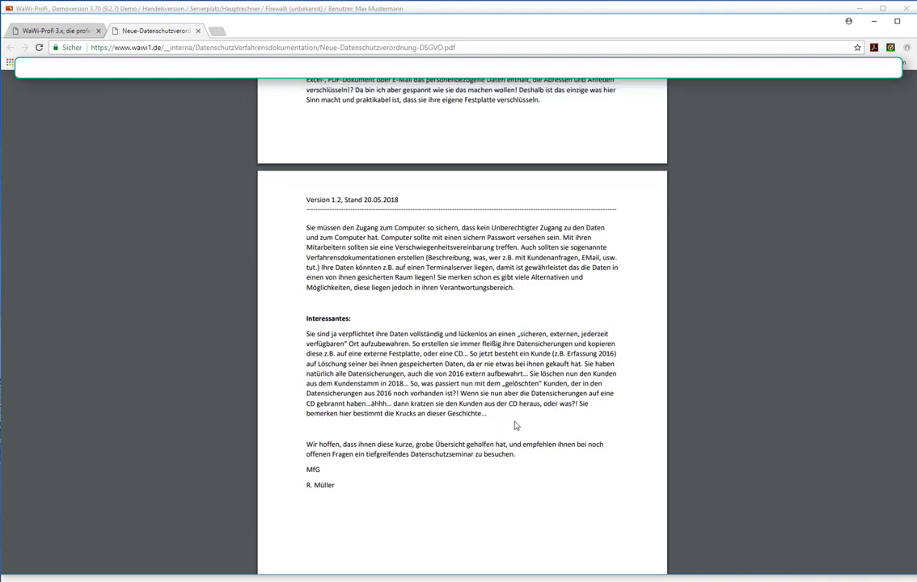
scroll(515, 425, up, 2)
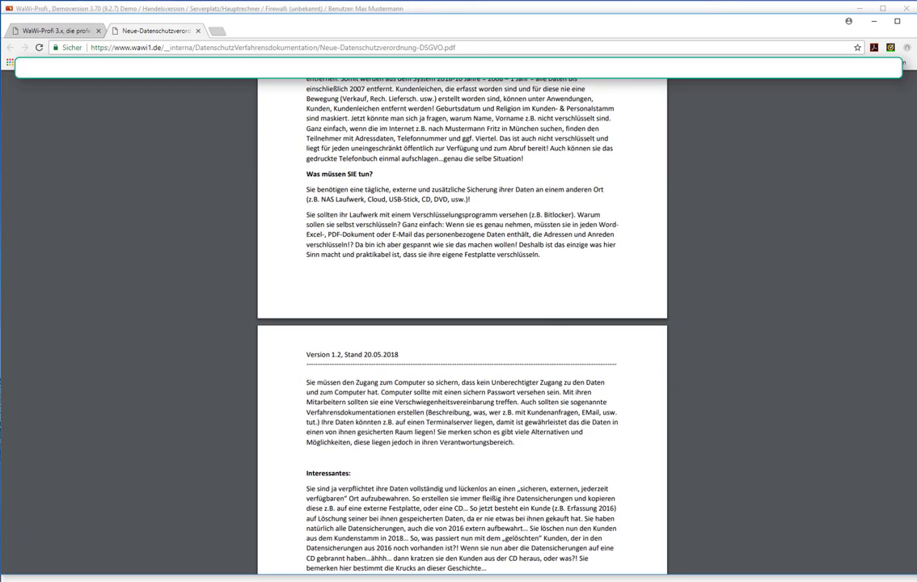
scroll(663, 329, up, 5)
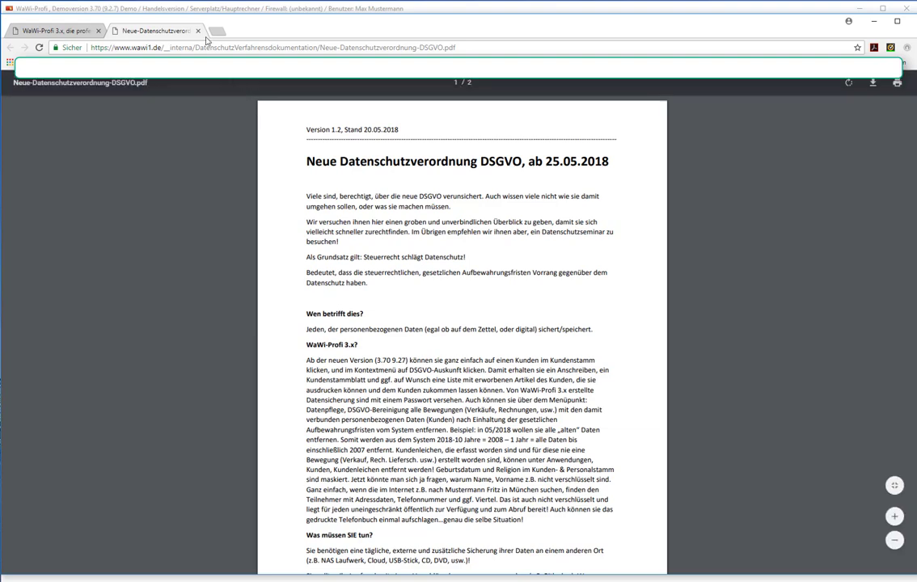
middle_click(176, 27)
Switch to WaWi-Profi, open the customer master and check the DSGVO consent of Musterwerkstatt GmbHq and Auto Müller
click(244, 13)
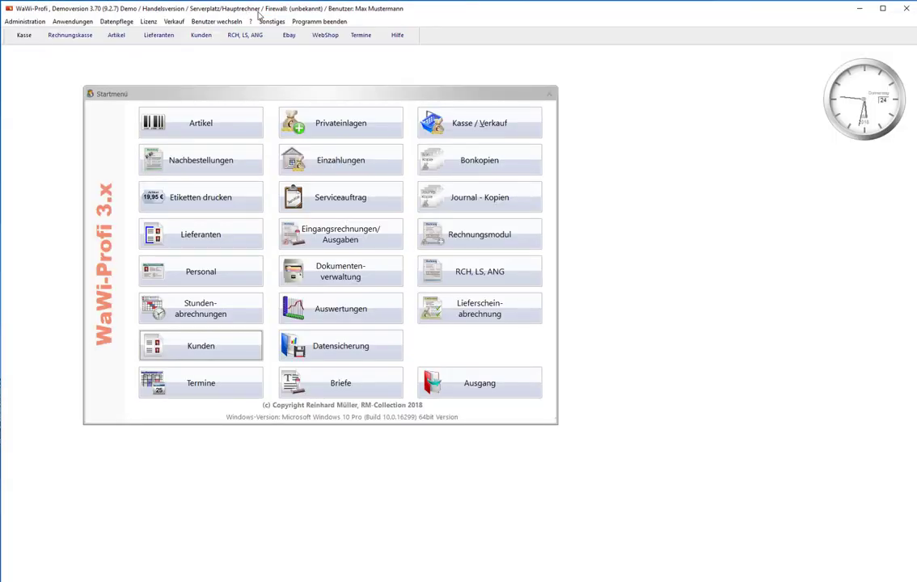
click(213, 346)
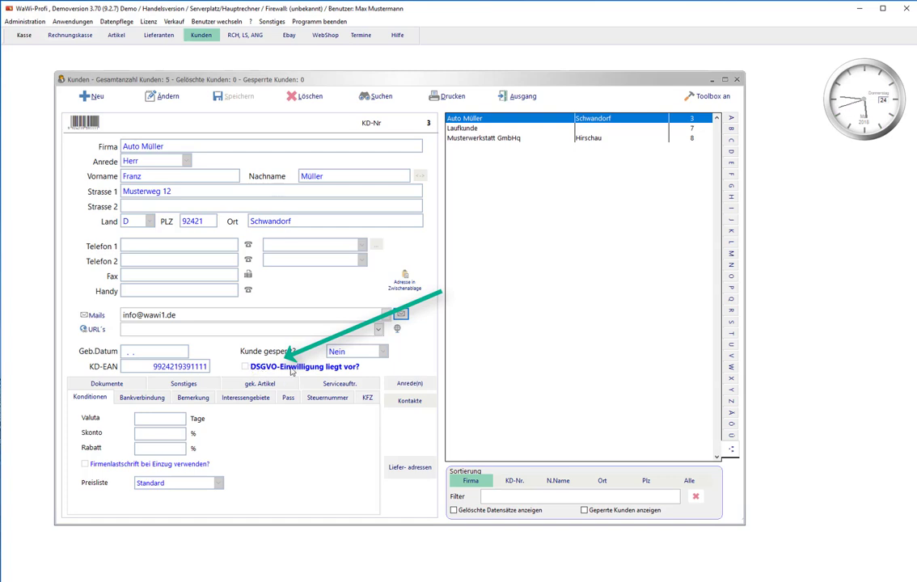
click(469, 140)
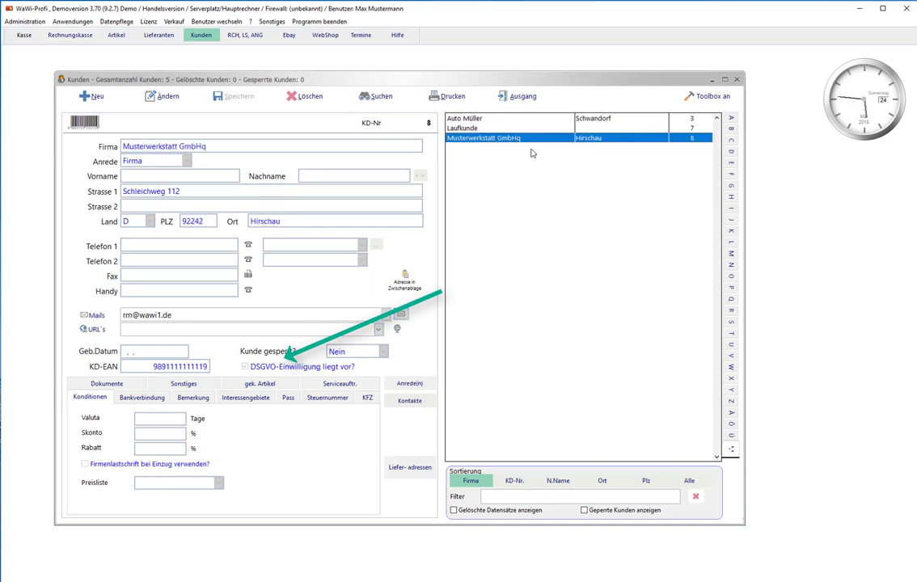
click(494, 119)
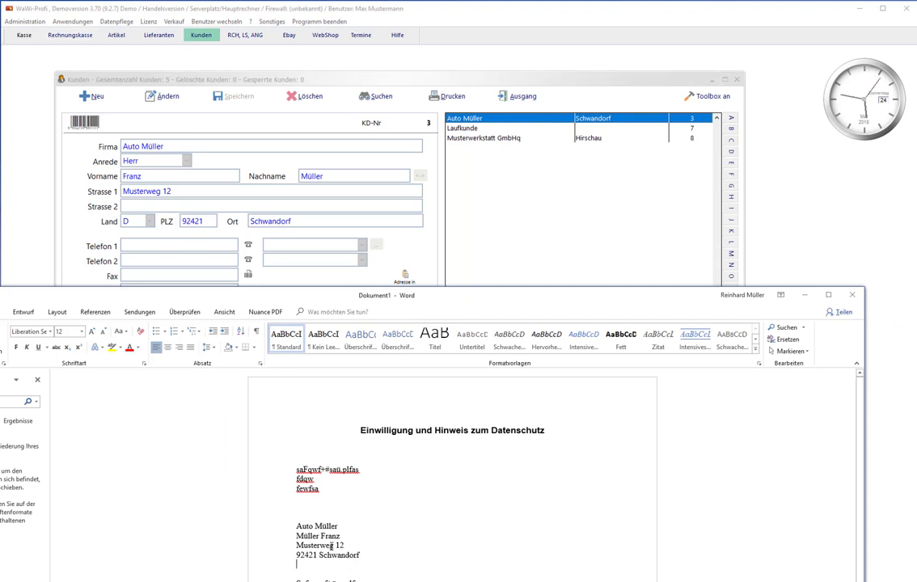
Delete the customer's address block from the Word consent document, add a blank line in its place and minimise the document
drag(360, 557, 296, 524)
key(Delete)
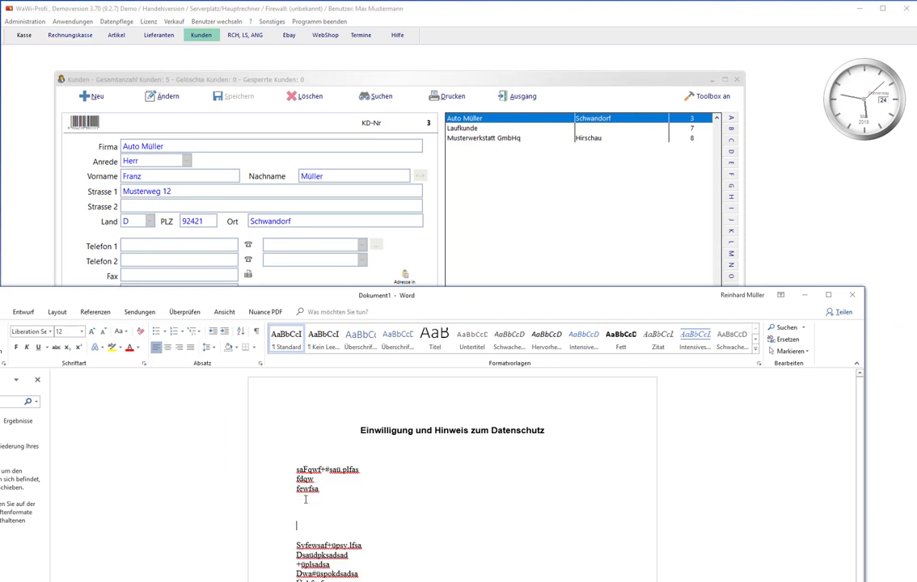
key(Return)
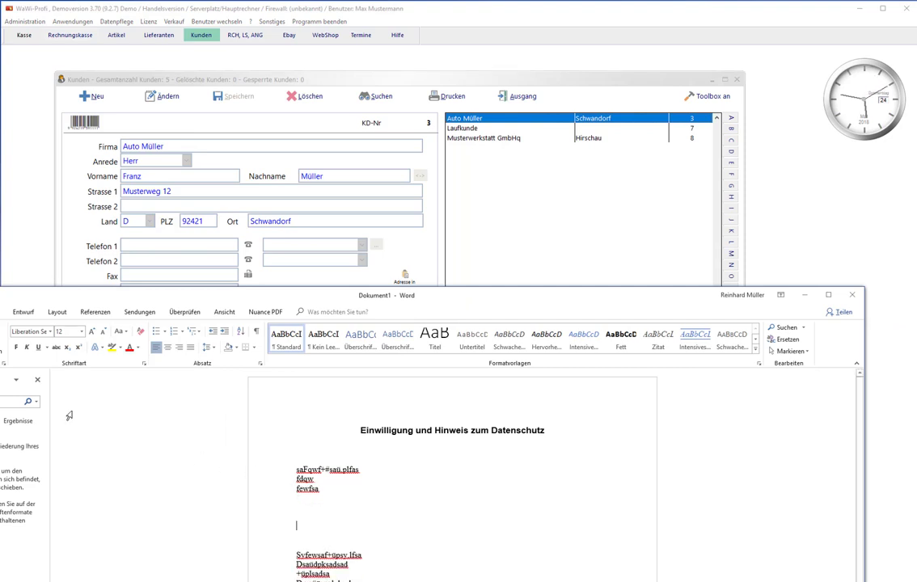
drag(452, 288, 469, 167)
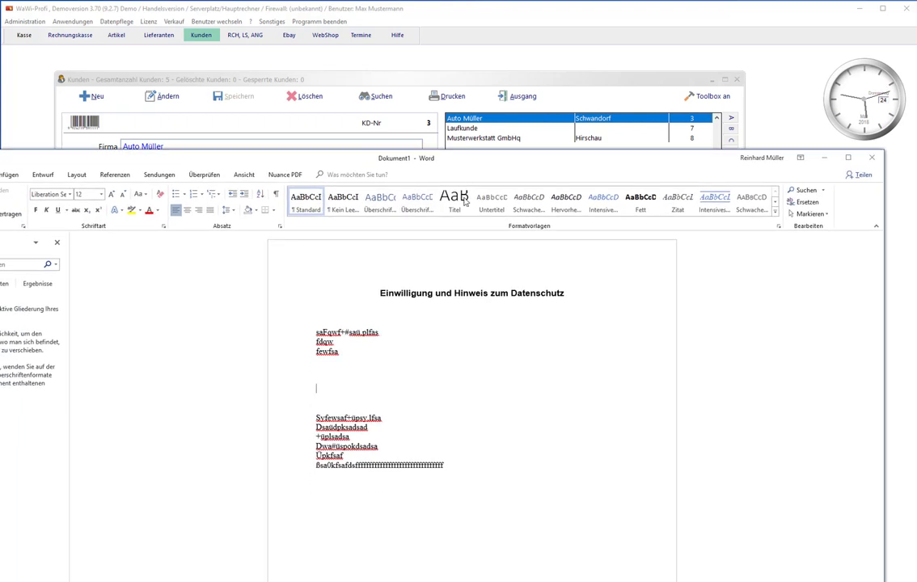
key(ctrl+Home)
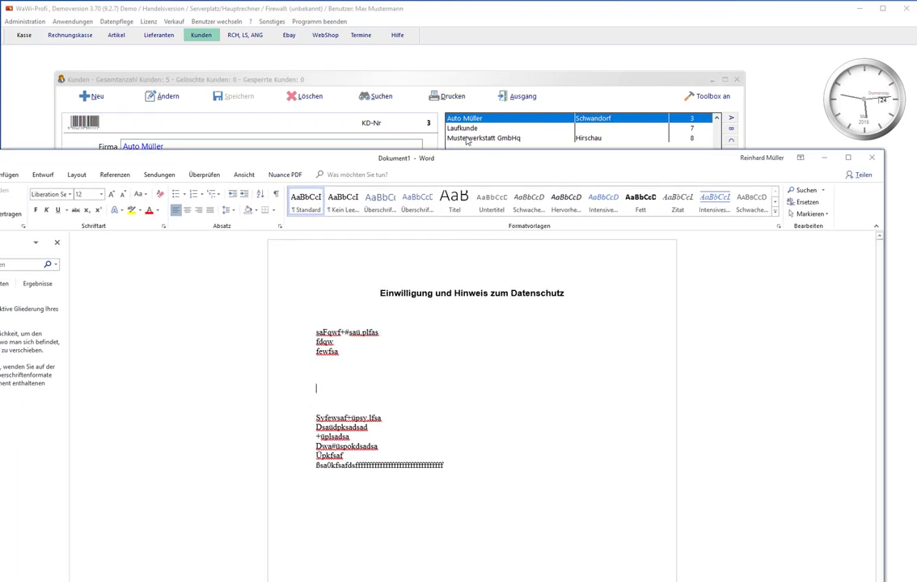
click(672, 376)
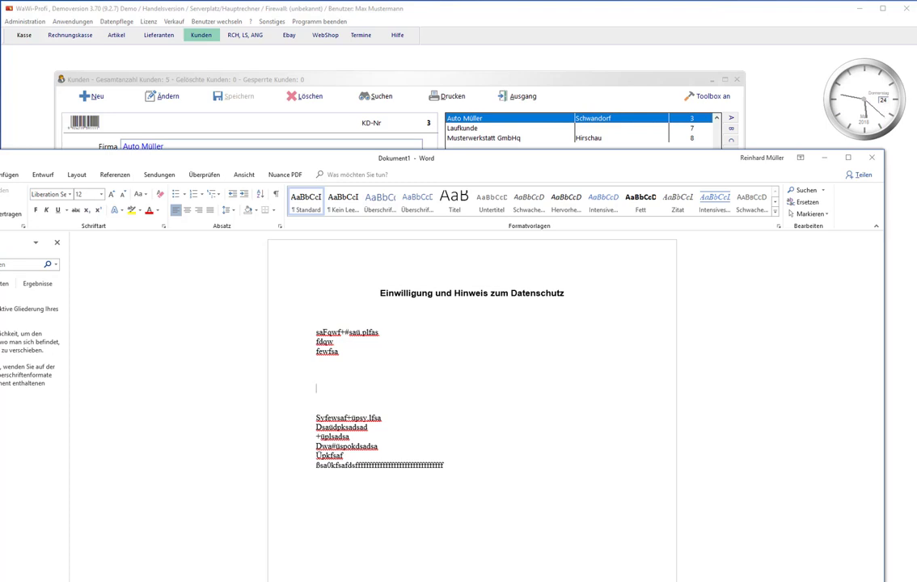
click(825, 159)
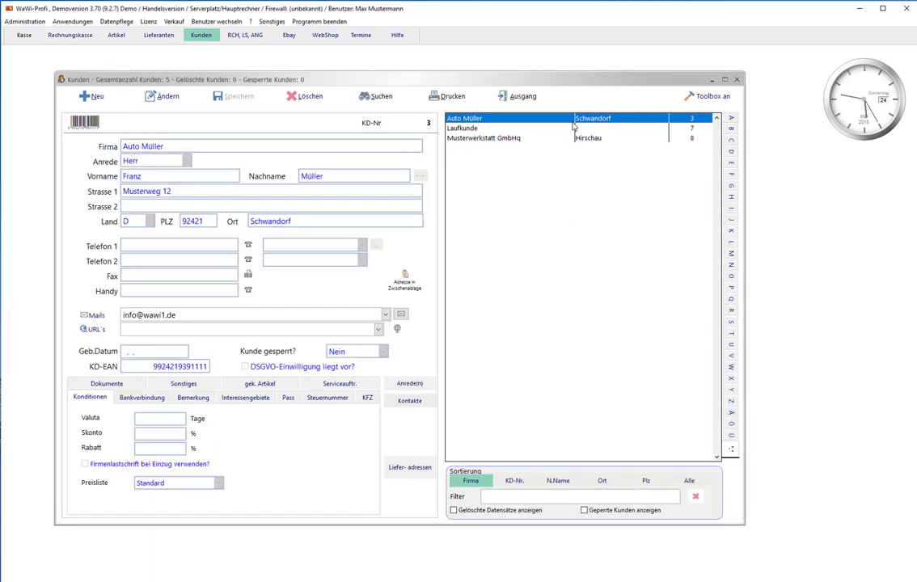
Leave the customer master and open the sales register with the preset staff user, leaving the password empty
click(517, 97)
click(503, 124)
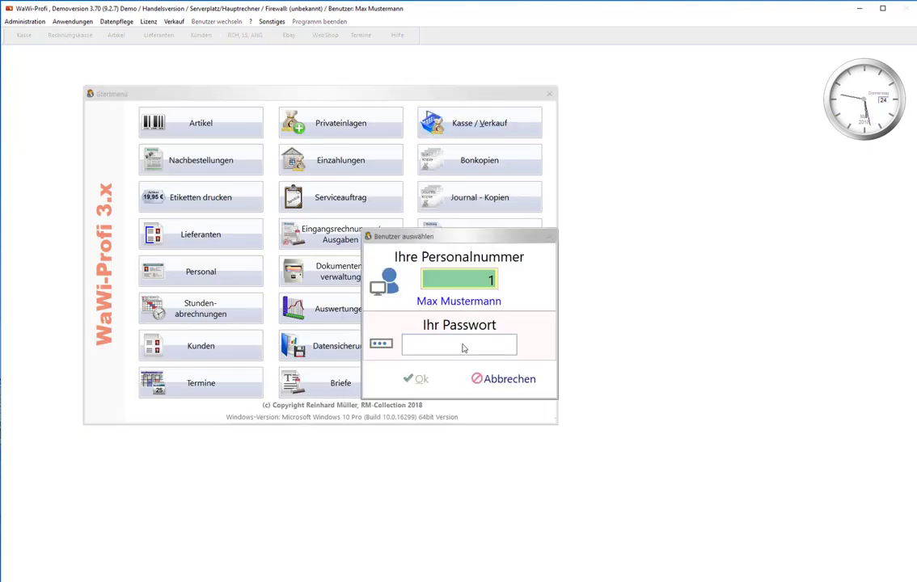
click(421, 379)
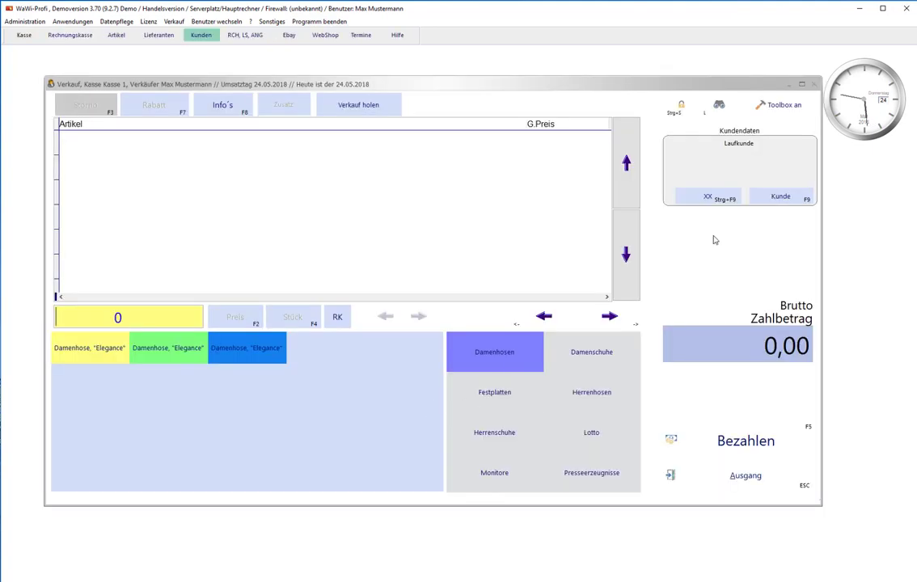
Assign the customer Auto Müller to the current sale
click(781, 197)
click(273, 275)
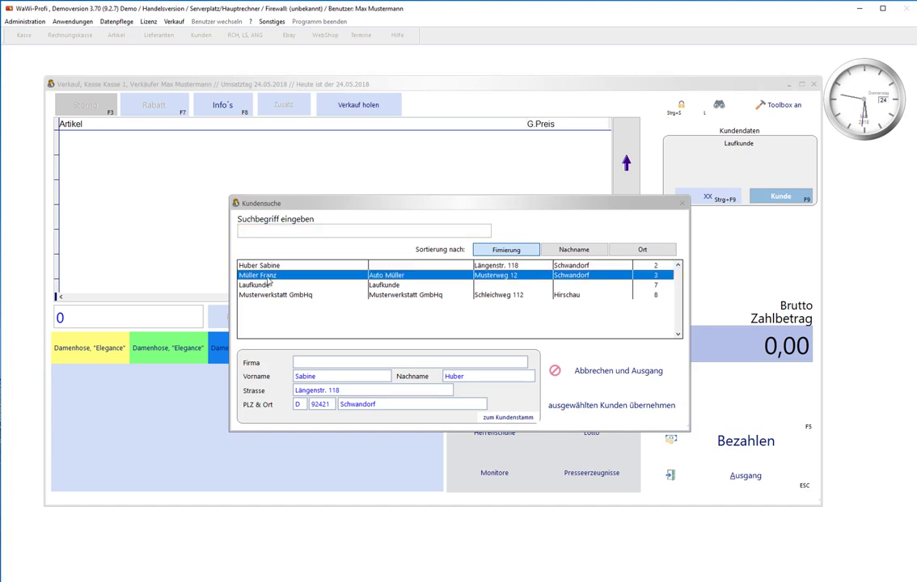
click(560, 414)
click(432, 305)
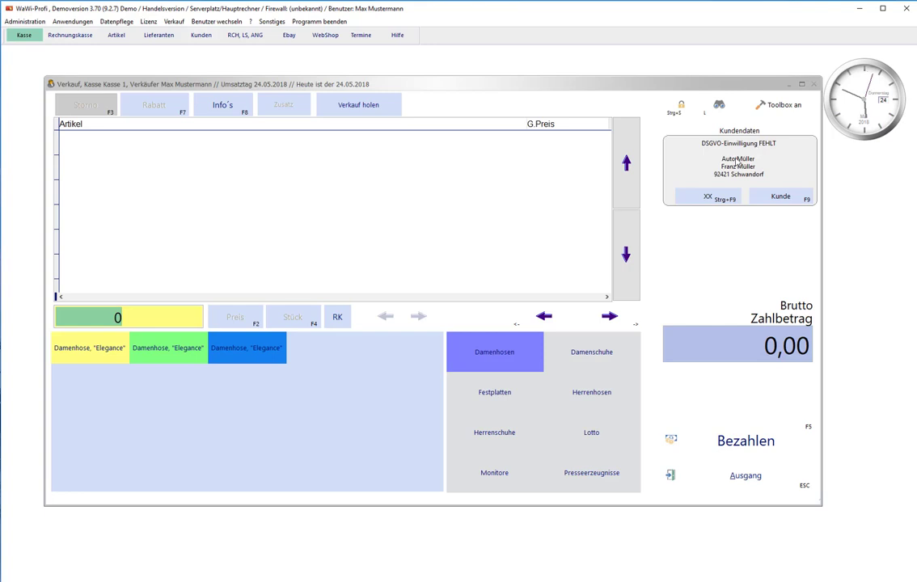
Clear the sale's customer and assign Musterwerkstatt GmbHq instead
click(733, 201)
click(784, 201)
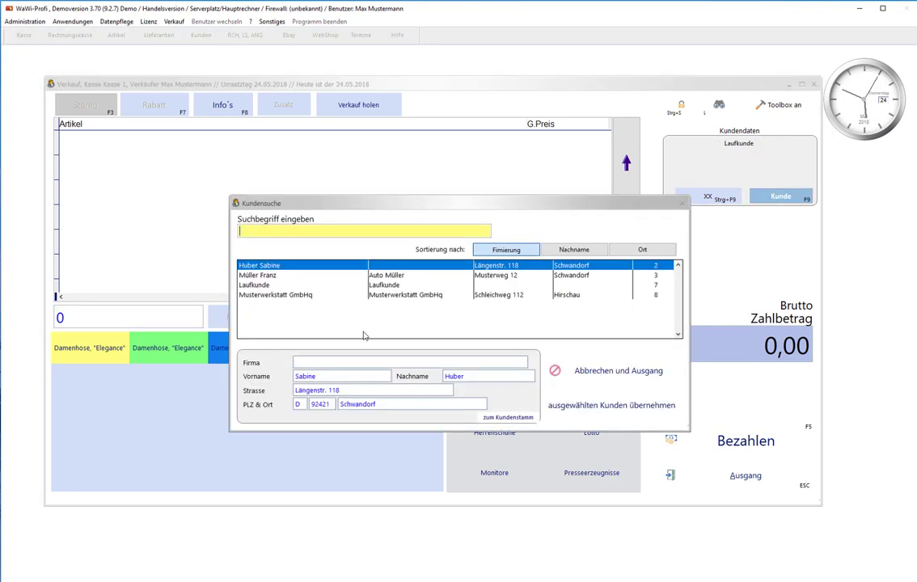
click(301, 295)
click(567, 409)
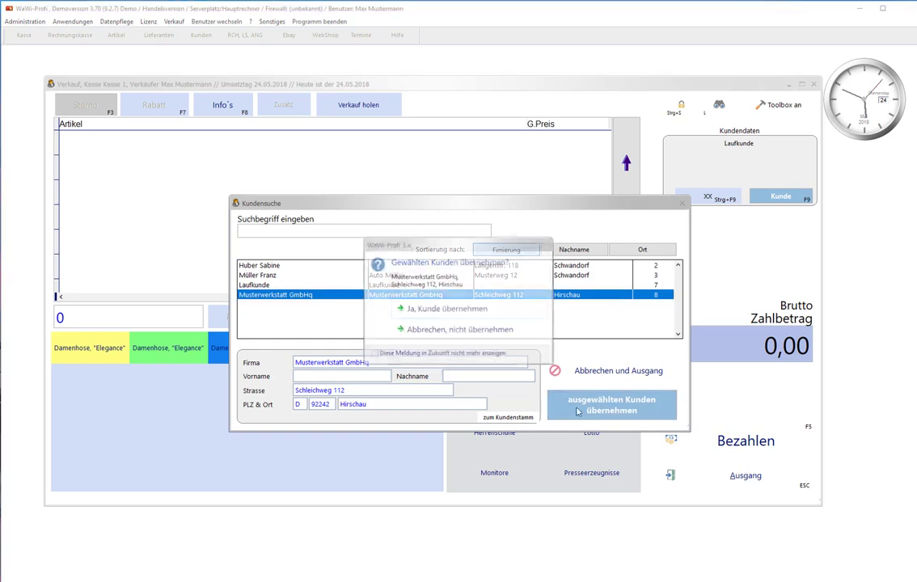
click(468, 310)
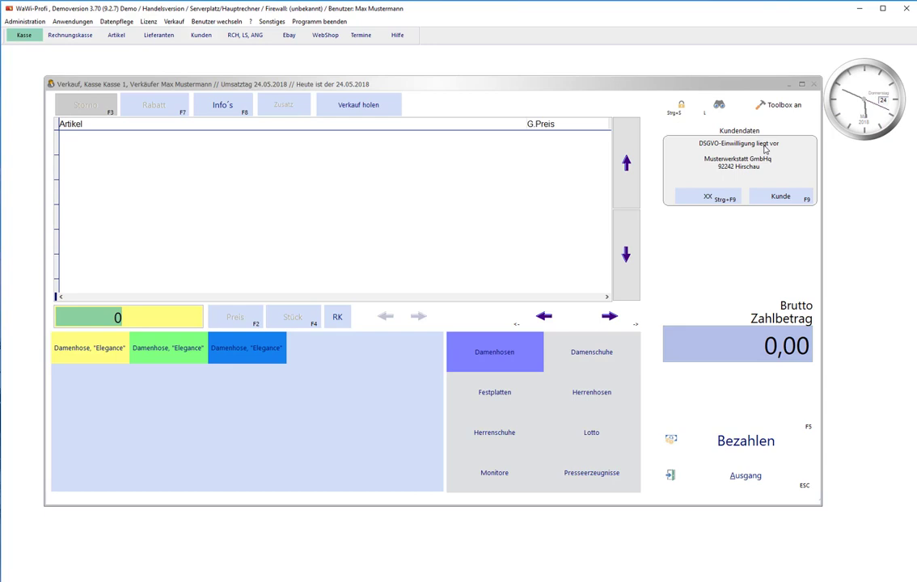
Remove Musterwerkstatt GmbHq from the sale and assign Auto Müller as the customer
click(700, 196)
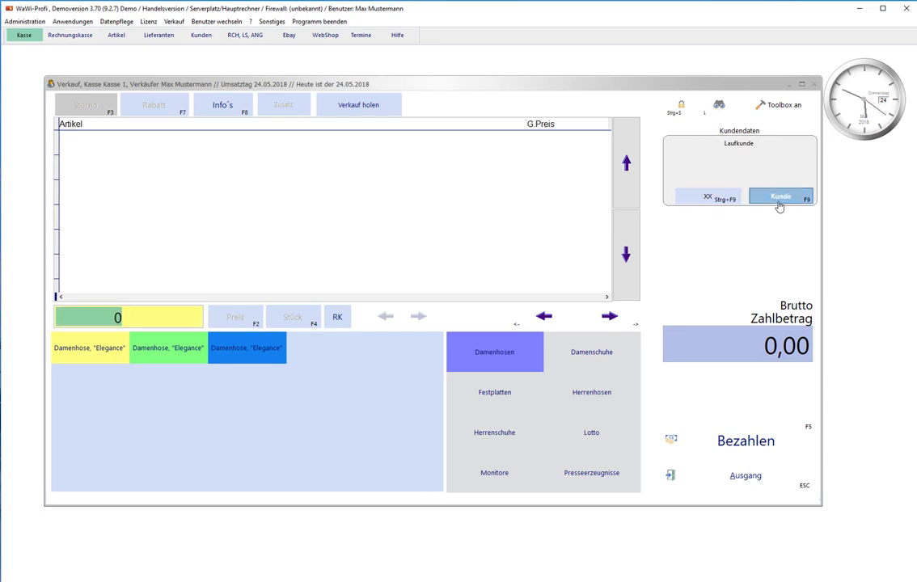
click(779, 204)
click(288, 296)
click(293, 276)
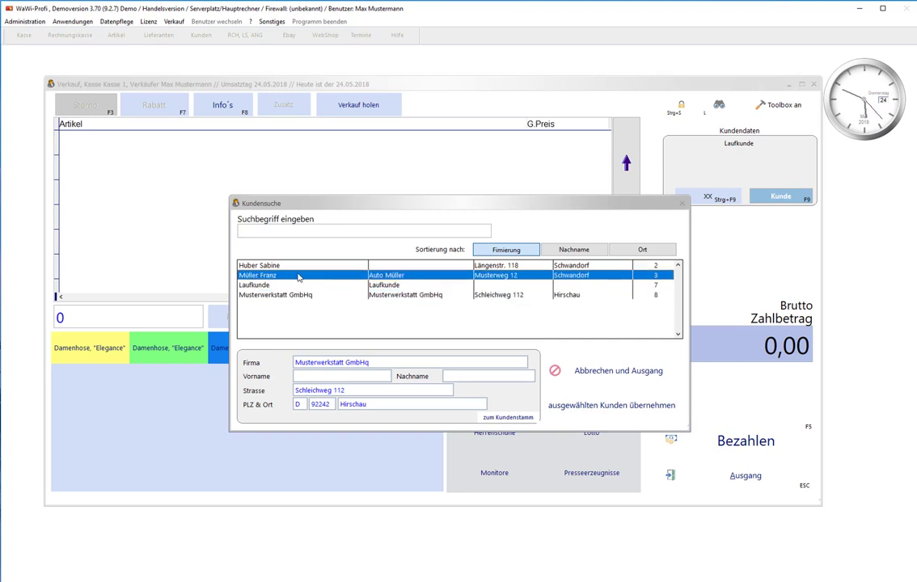
click(609, 405)
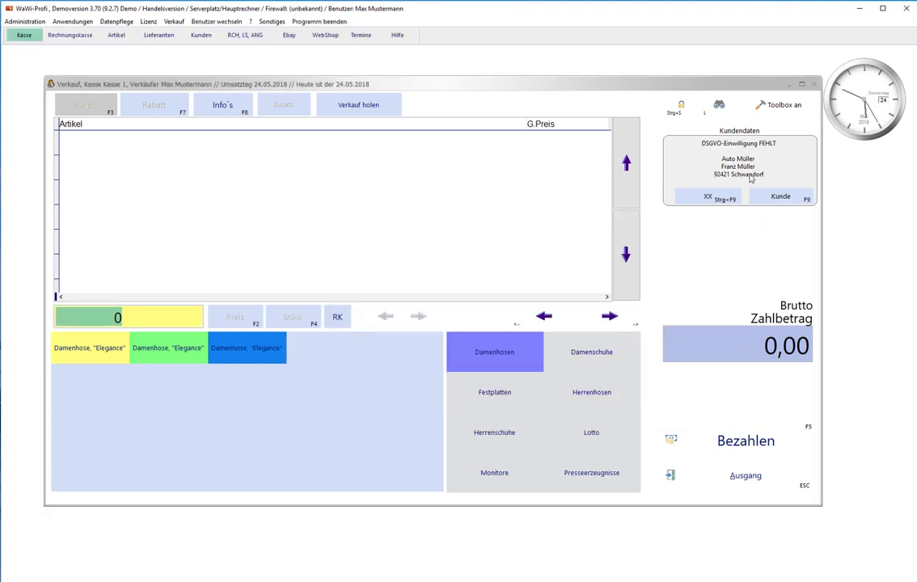
Copy Auto Müller's address to the clipboard from the customer master record and return to the sale
click(779, 199)
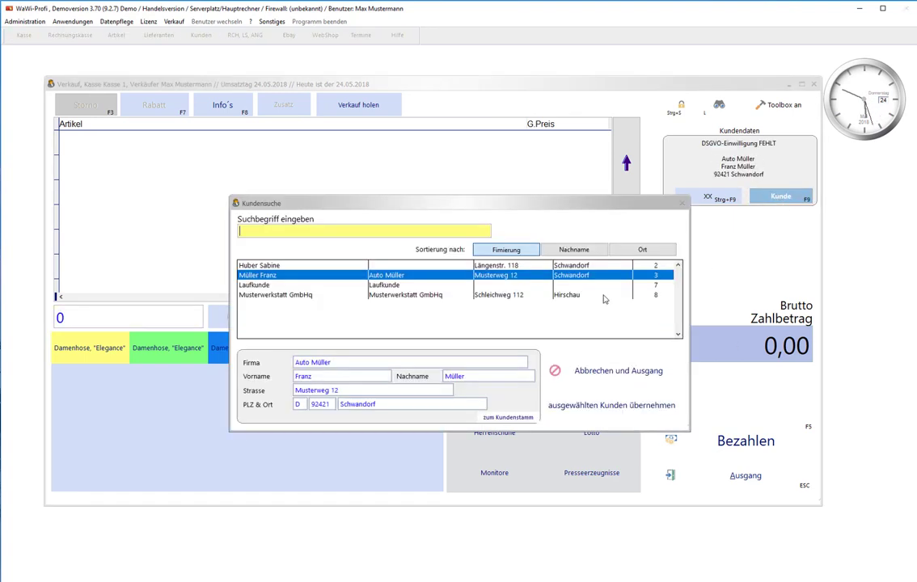
click(504, 417)
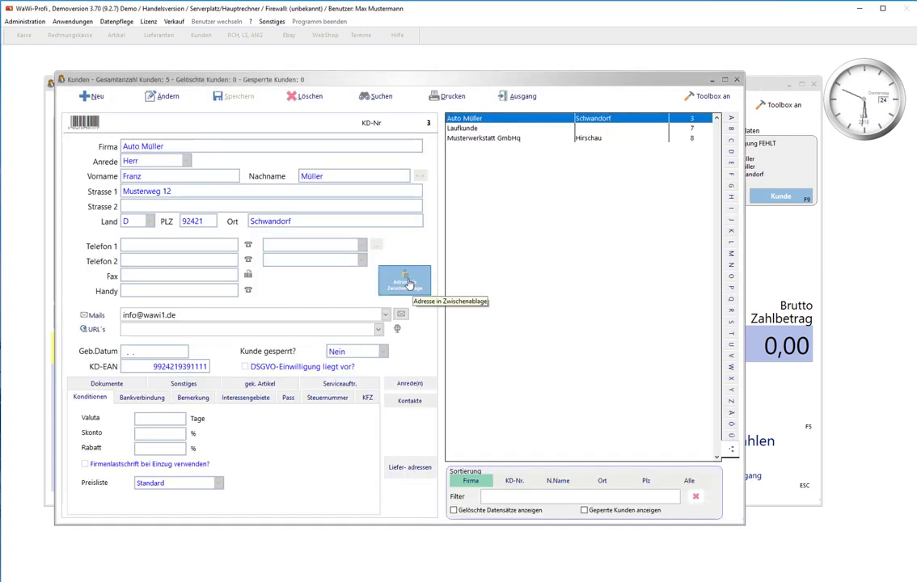
click(514, 97)
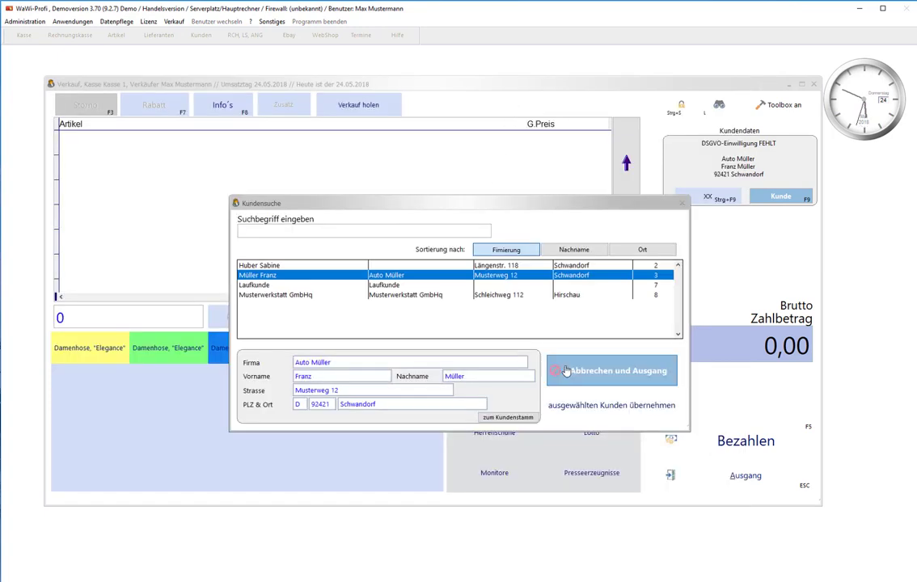
click(566, 371)
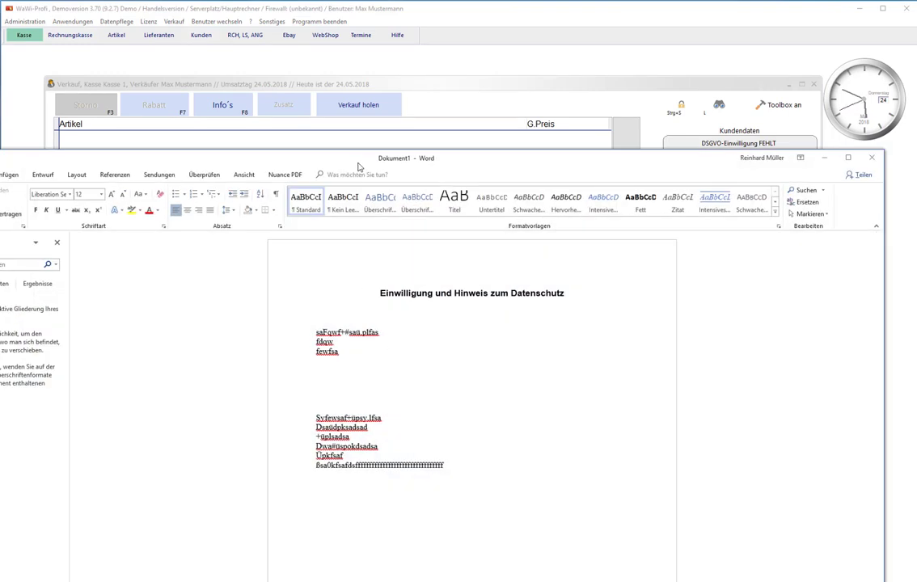
Insert the copied customer address into the blank space of the Word consent document and close the document
click(357, 280)
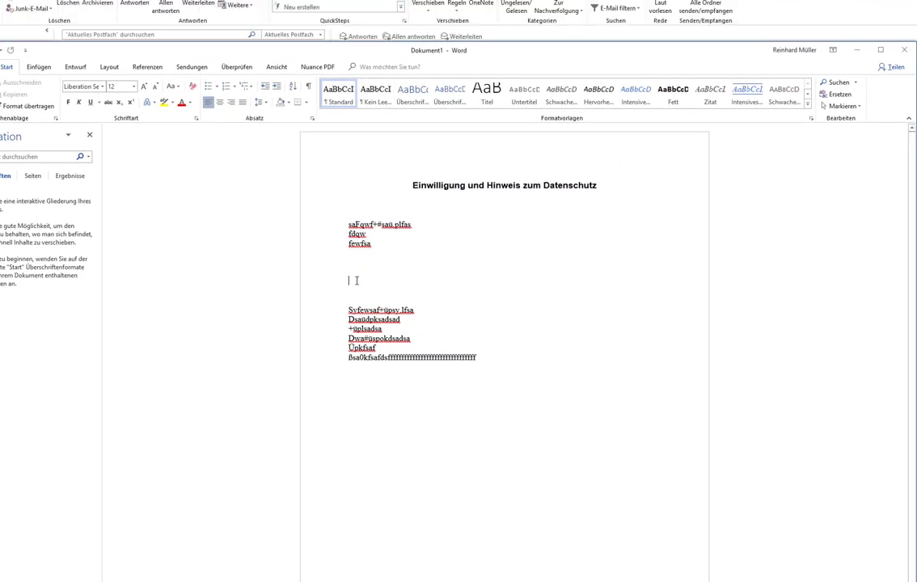
text(Auto Müller Müller Franz Musterweg 12 92421 Schwandorf)
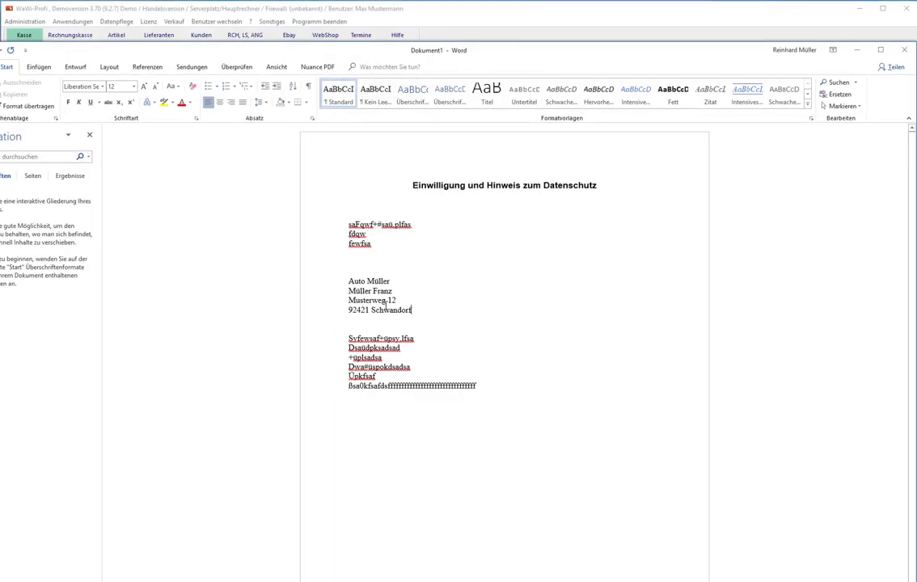
key(alt+d)
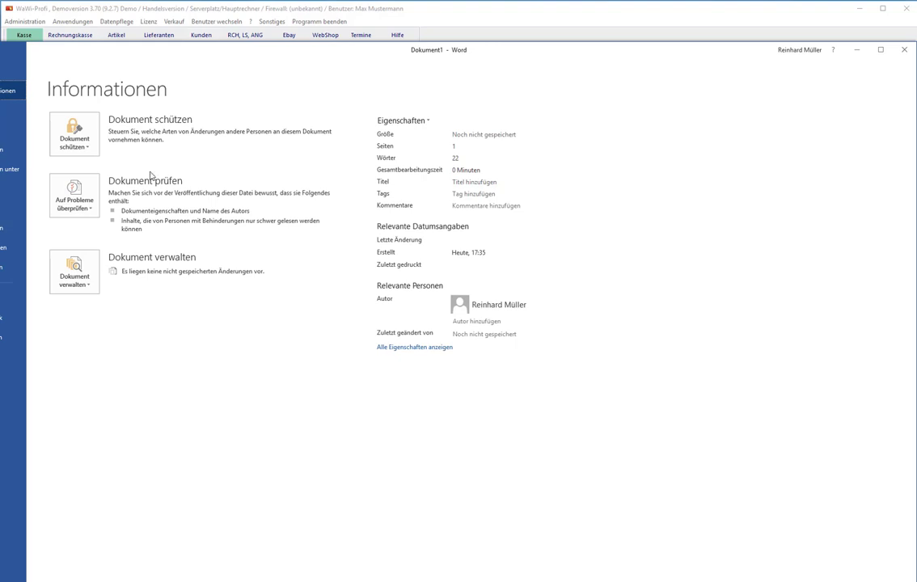
click(11, 55)
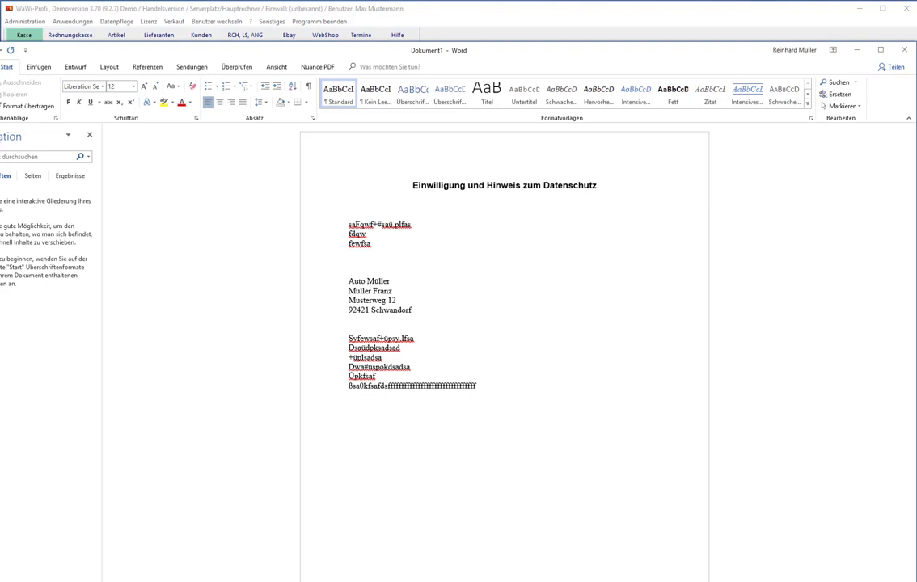
click(903, 54)
click(507, 337)
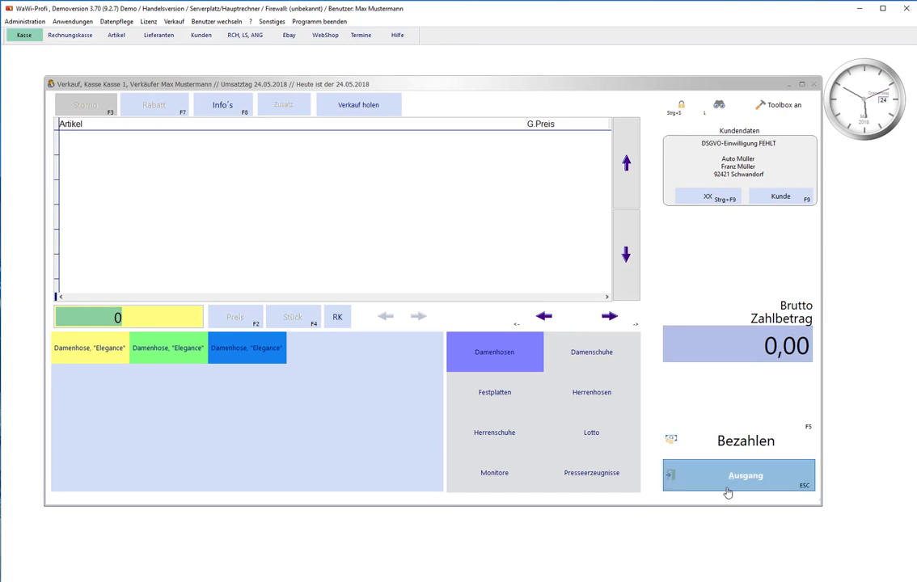
Remove Auto Müller from the sale and leave the cash register without a daily closing
click(707, 199)
click(720, 491)
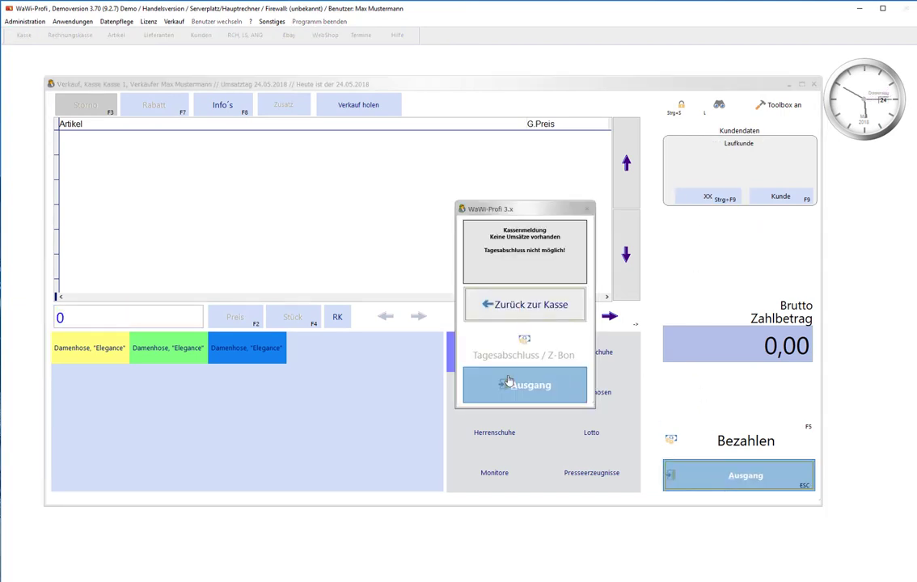
click(570, 383)
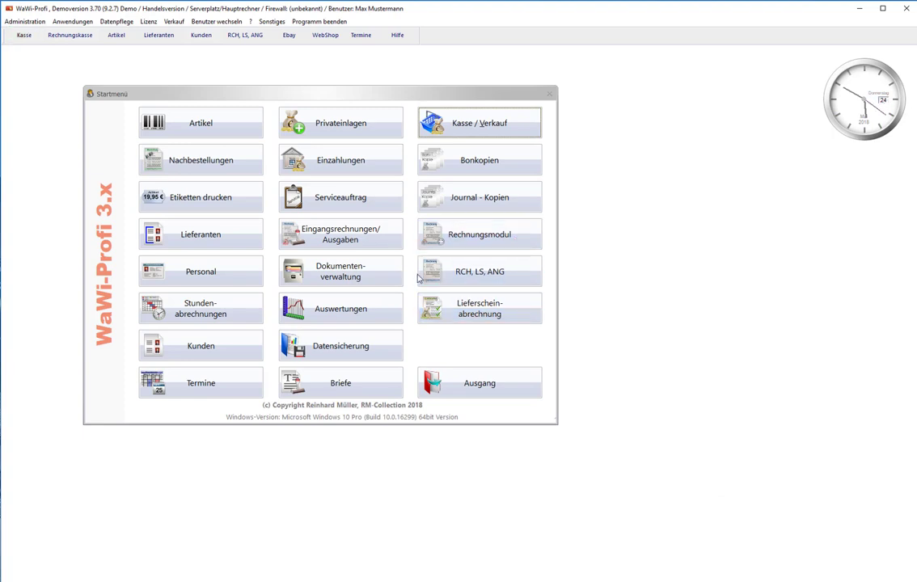
Generate the individual DSGVO consent e-mail for Auto Müller from the customer master
click(207, 347)
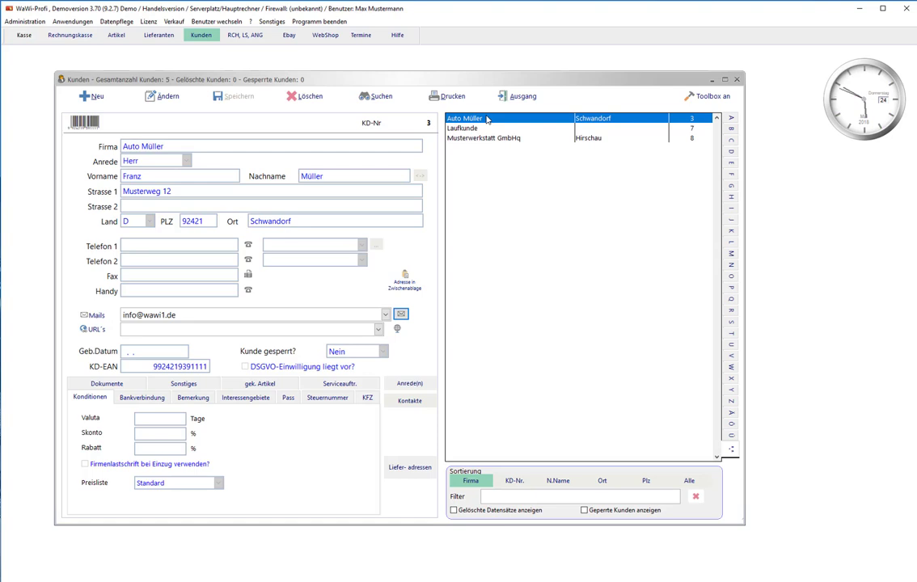
right_click(487, 120)
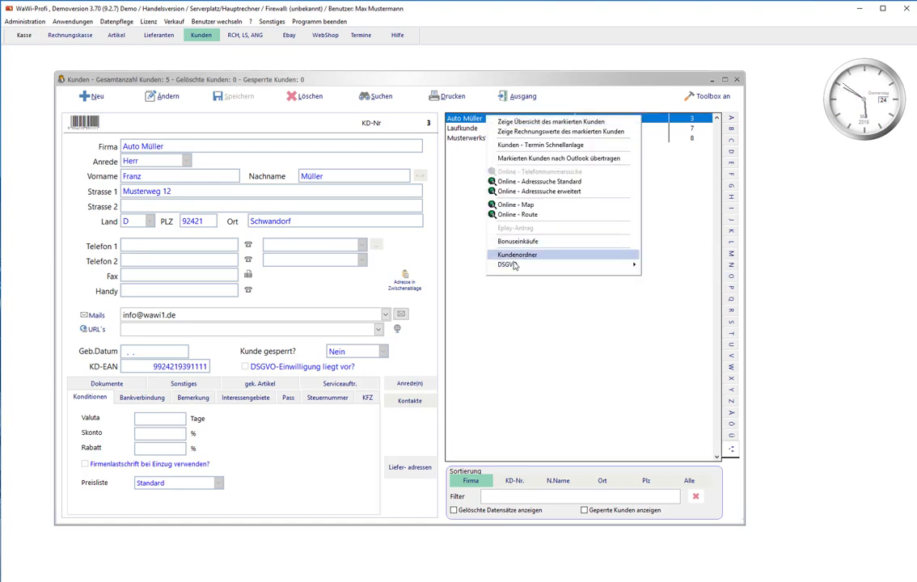
mouse_move(516, 265)
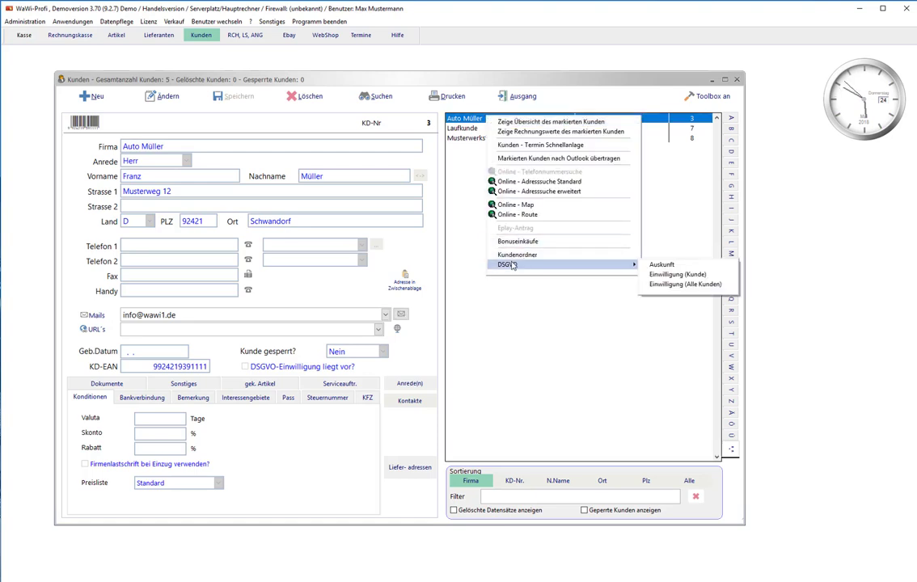
click(686, 276)
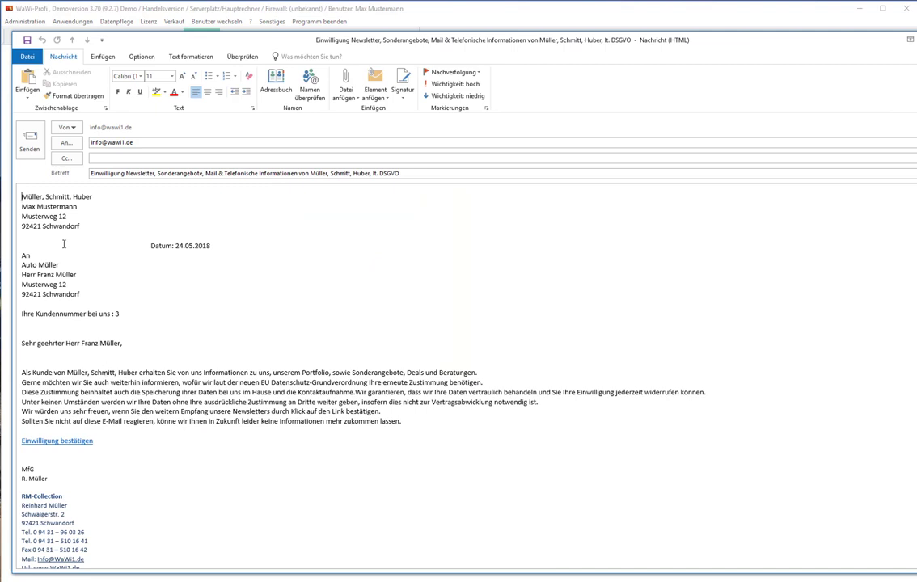
Review the sender address, recipient address and consent wording in the generated e-mail
drag(93, 224, 21, 196)
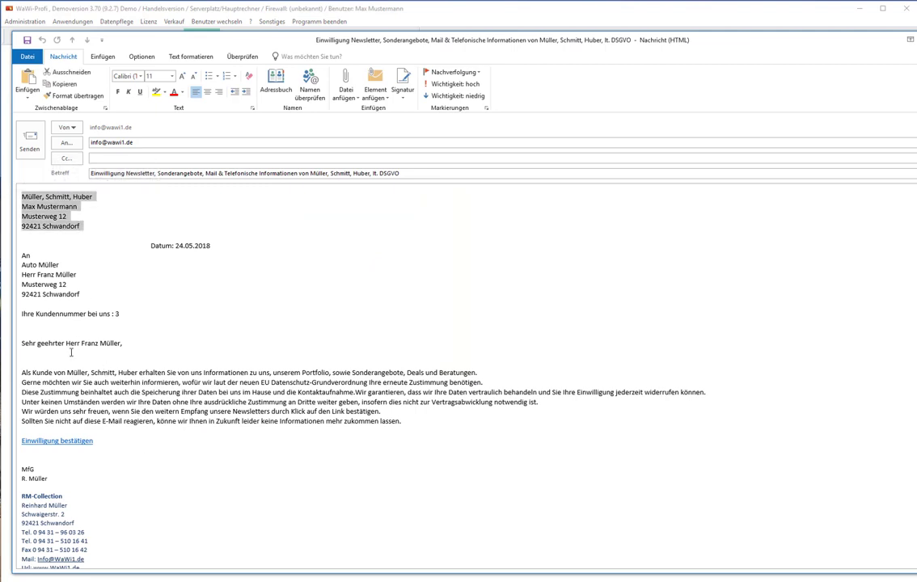
drag(86, 303, 22, 256)
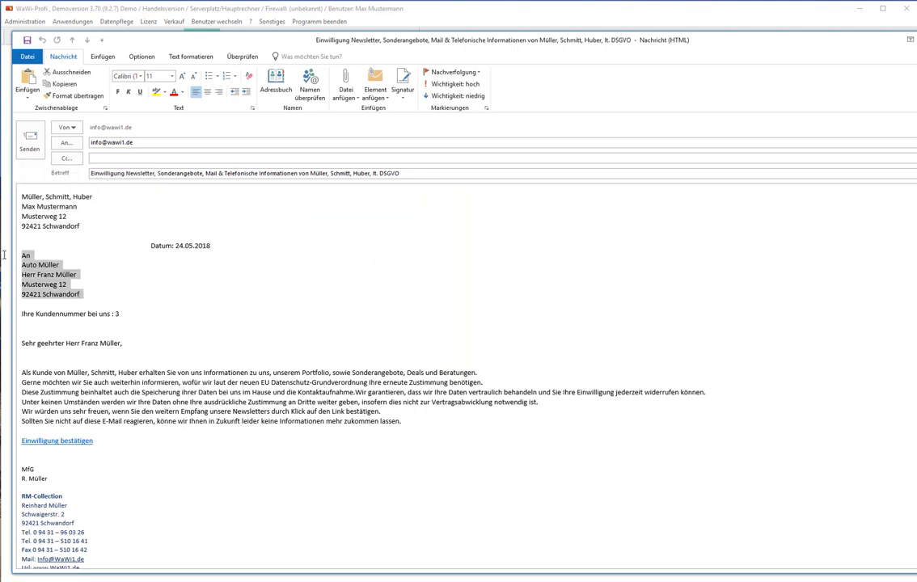
click(48, 333)
drag(22, 373, 380, 413)
click(100, 411)
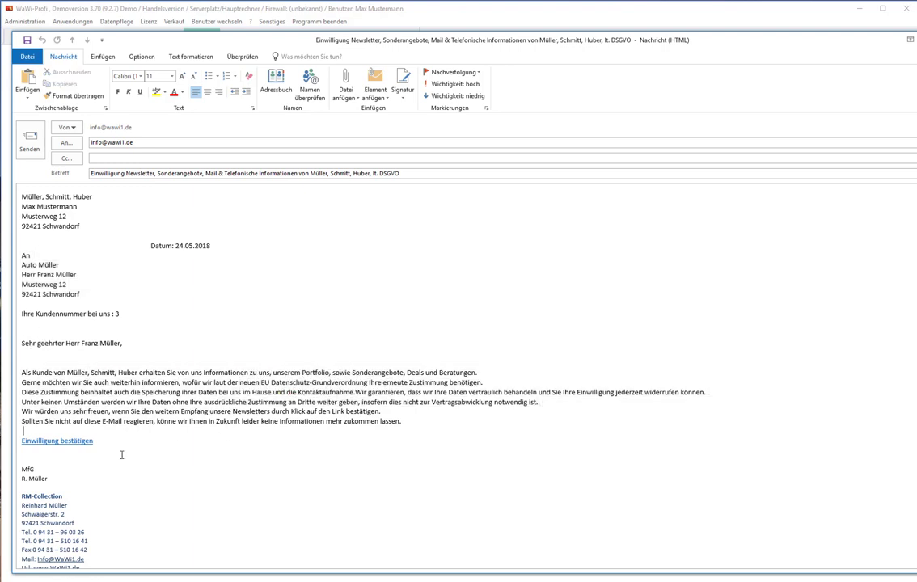
Follow the "Einwilligung bestätigen" link to check the prefilled confirmation reply, and close both the reply and the consent e-mail
ctrl+click(66, 441)
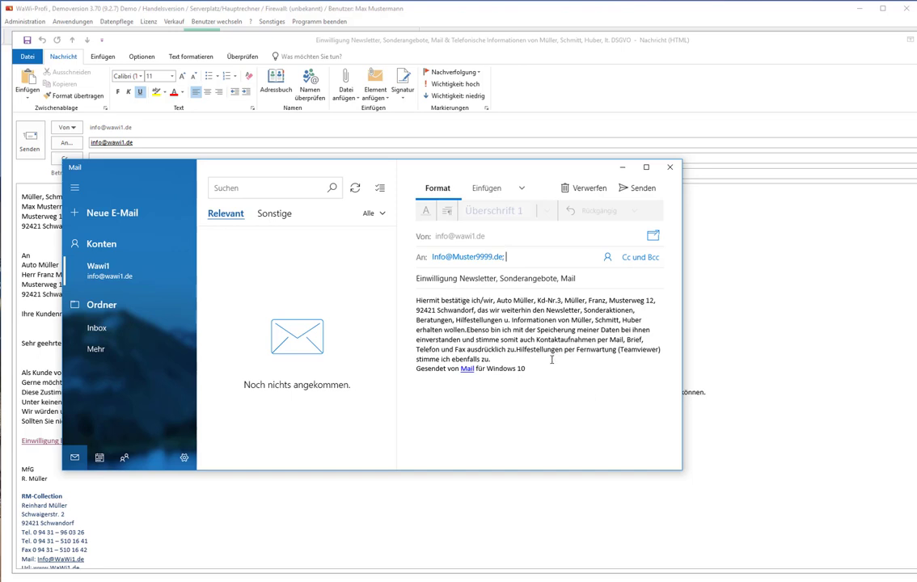
click(669, 169)
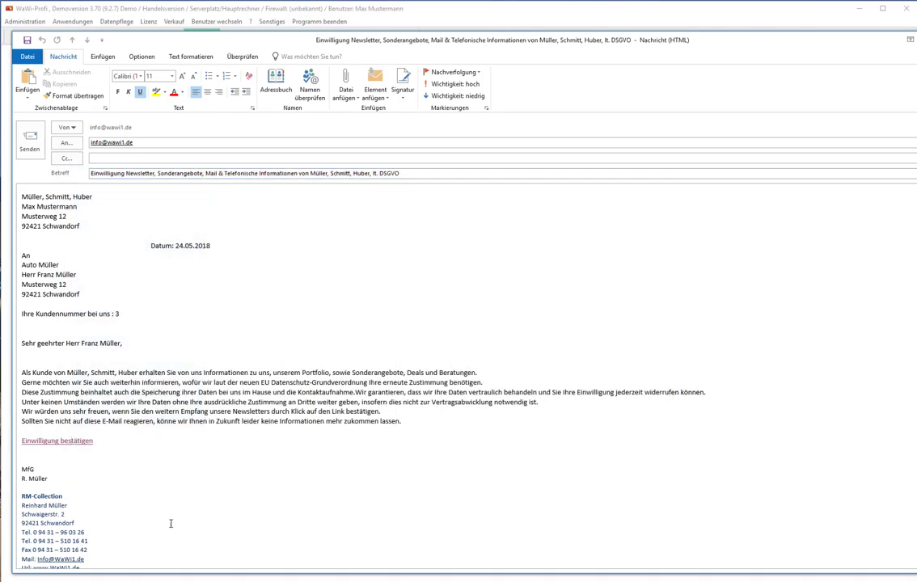
click(64, 430)
key(Escape)
click(512, 351)
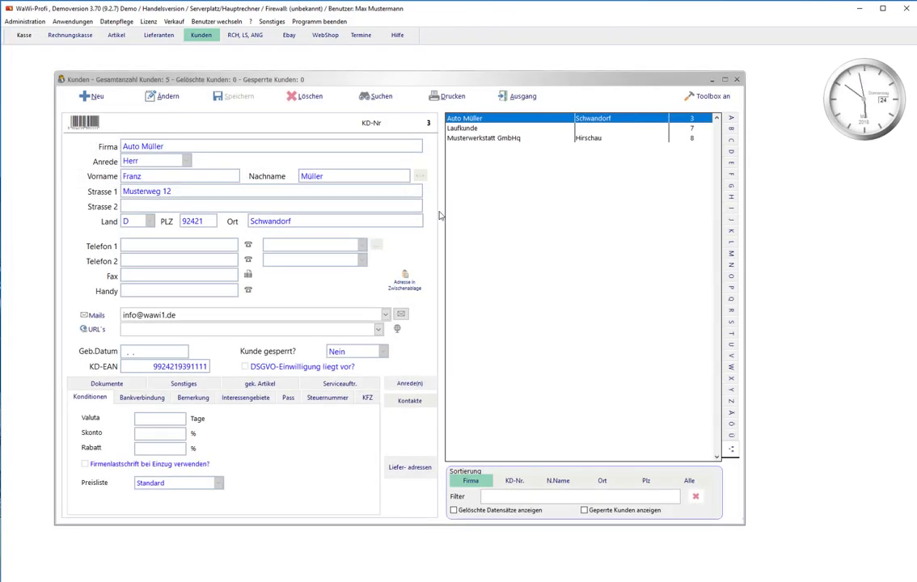
View the DSGVO options for Auto Müller, including Einwilligung (Alle Kunden), without running any of them
right_click(484, 122)
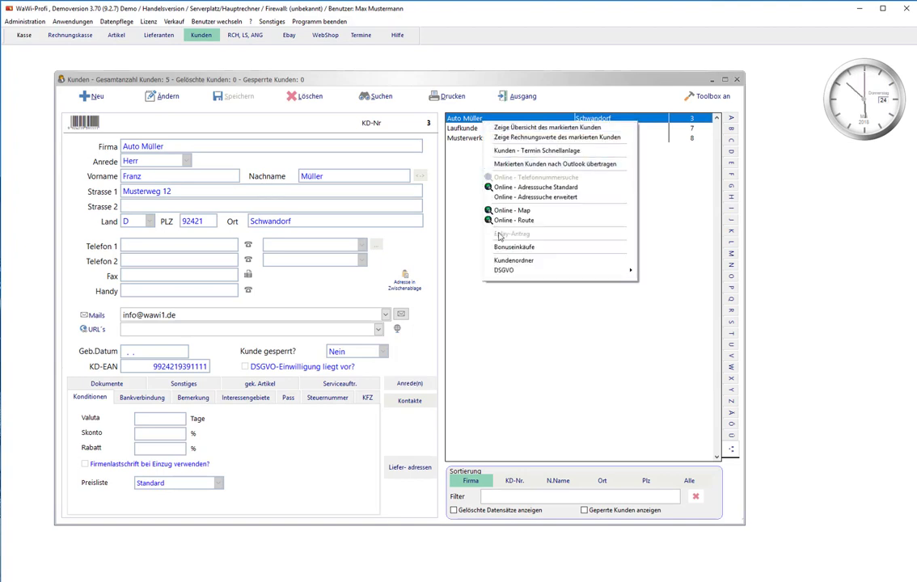
mouse_move(526, 271)
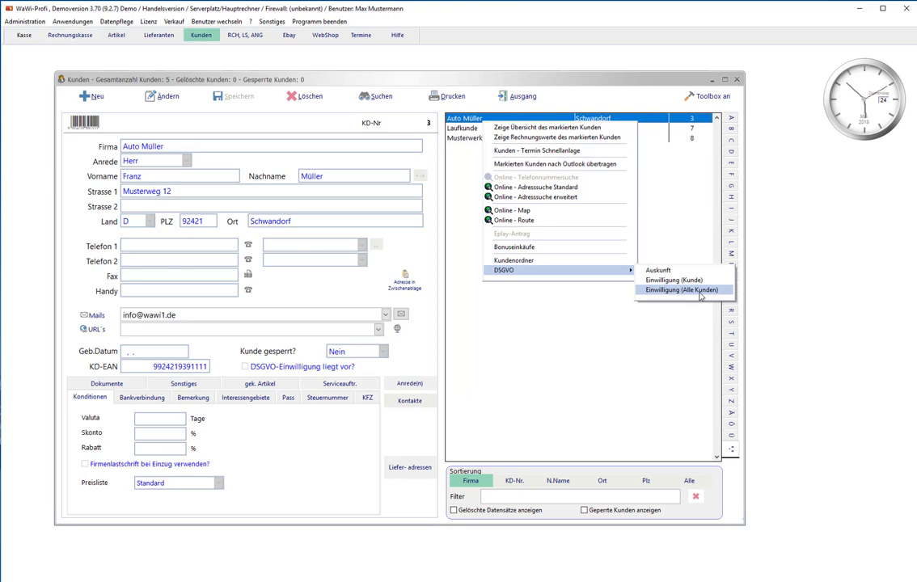
click(613, 380)
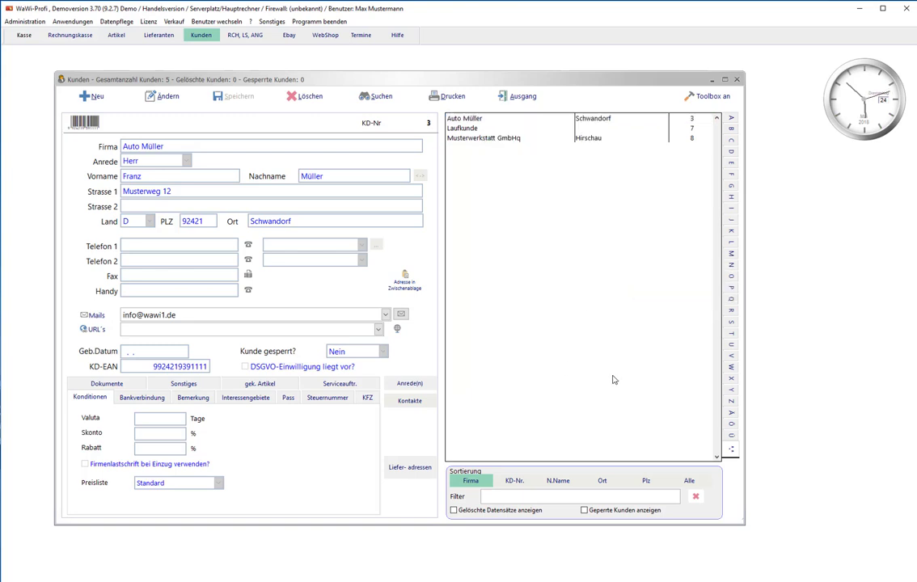
Generate the DSGVO Auskunft for Auto Müller as a print preview
click(513, 120)
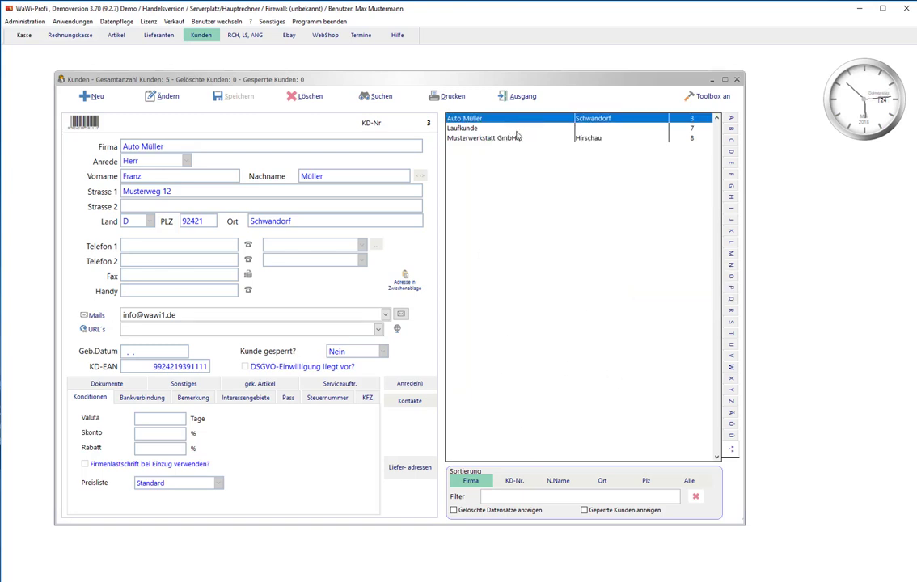
right_click(535, 126)
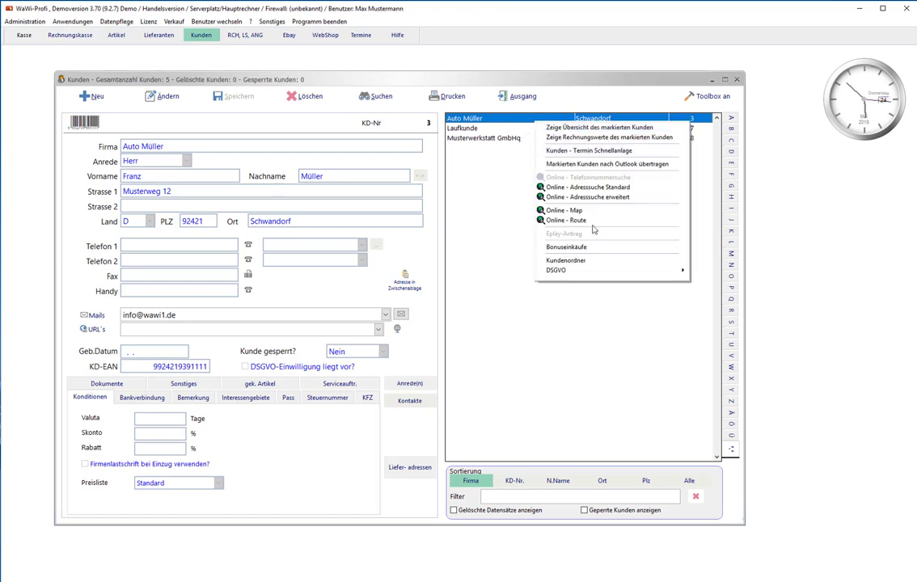
mouse_move(558, 270)
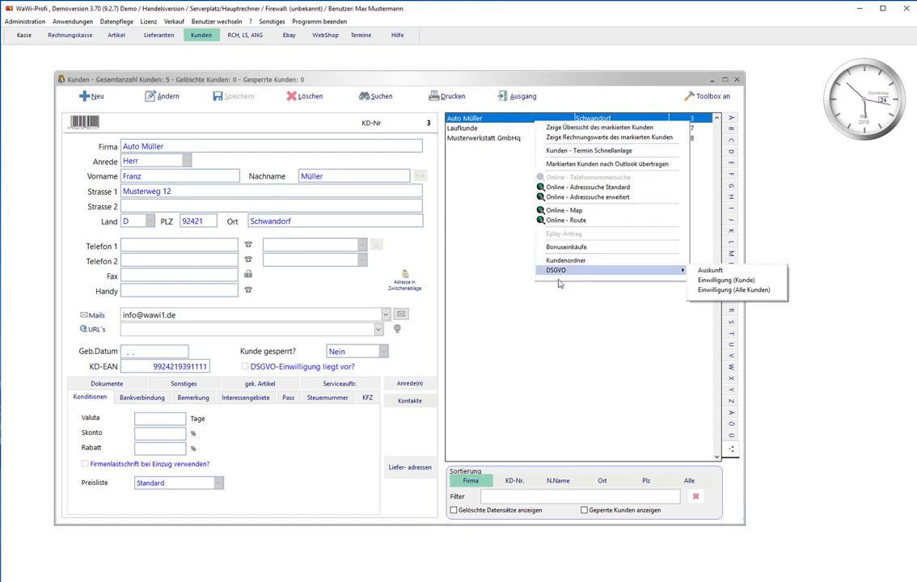
click(716, 272)
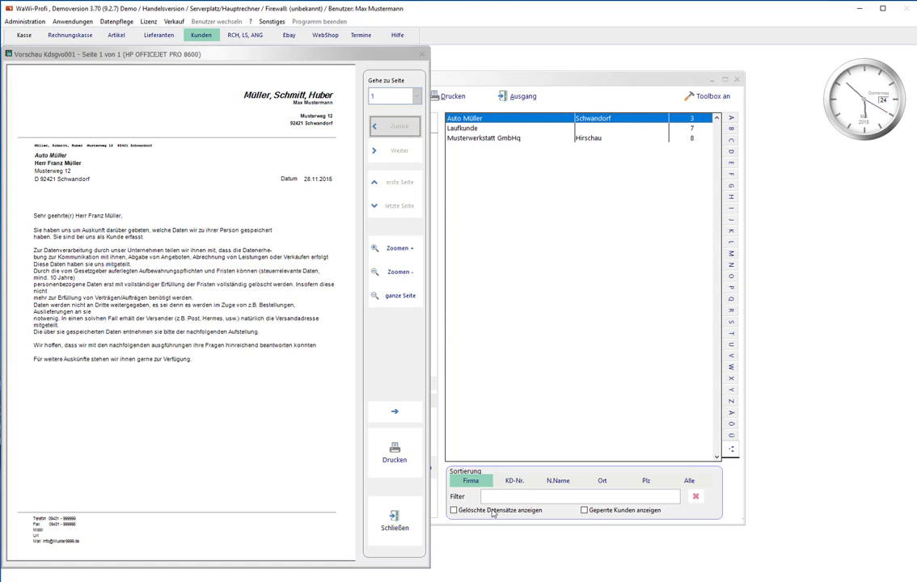
Go through the previews of the Auskunft letter, Kundenstammblatt and Kundeneinkäufe, and close the customer master
click(388, 526)
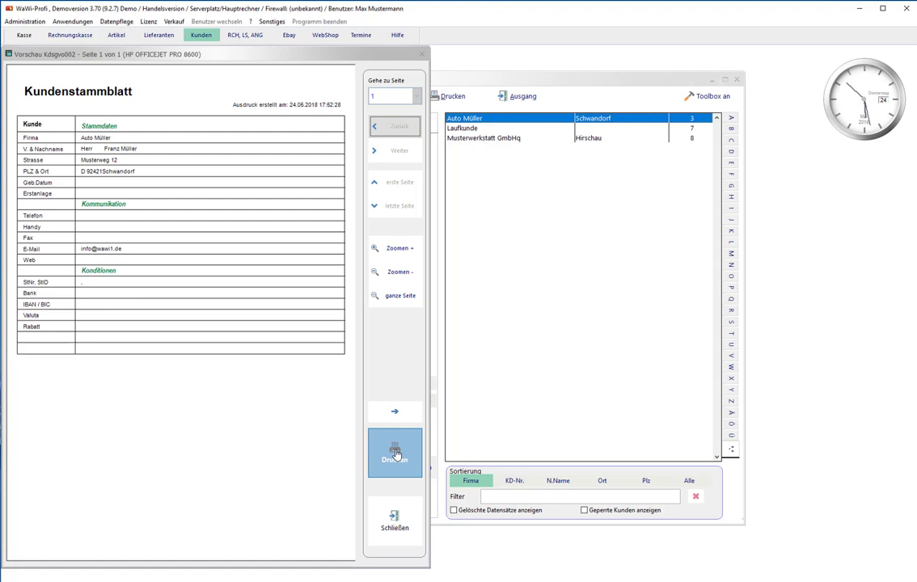
click(391, 526)
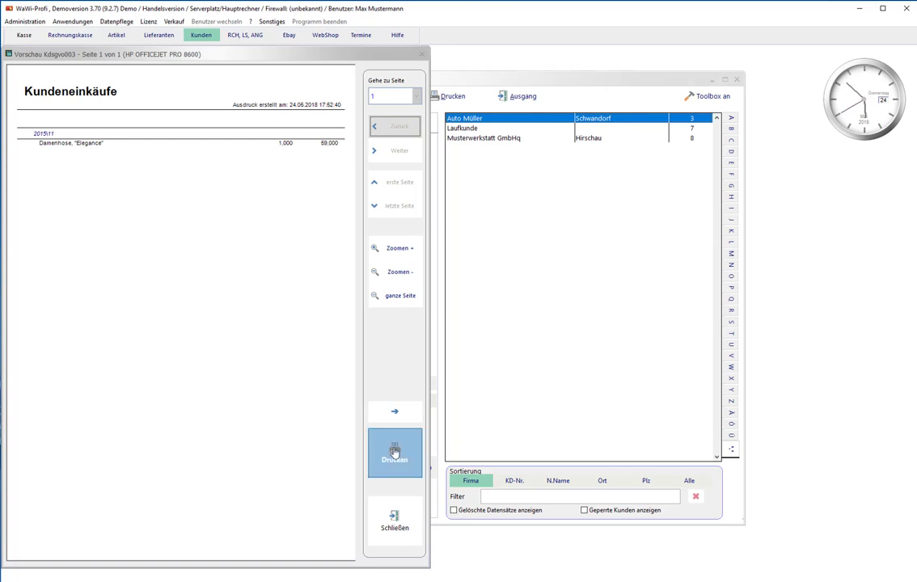
click(404, 534)
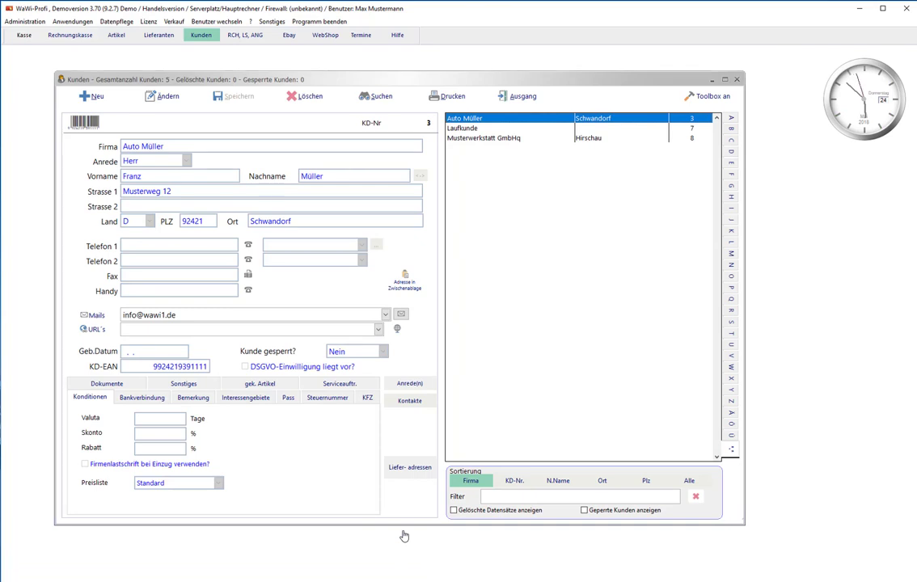
key(Escape)
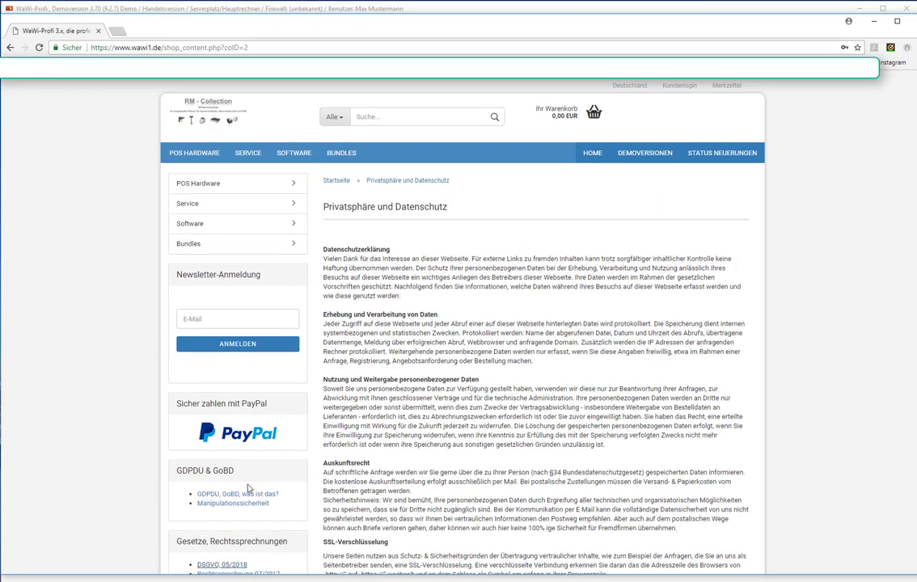
On the wawi1.de website, open the DSGVO, 05/2018 document and highlight the principle "Steuerrecht schlägt Datenschutz", then return to WaWi-Profi
scroll(186, 509, down, 4)
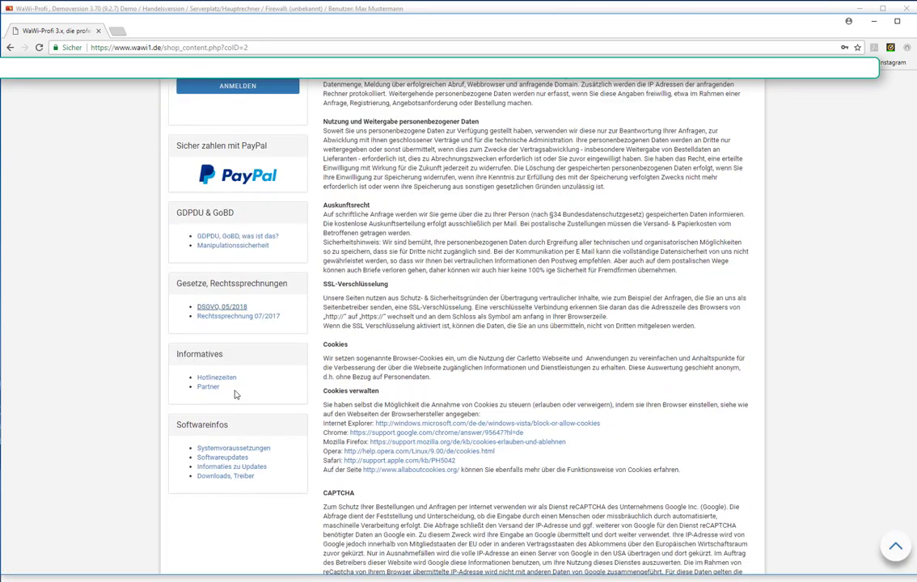
click(220, 308)
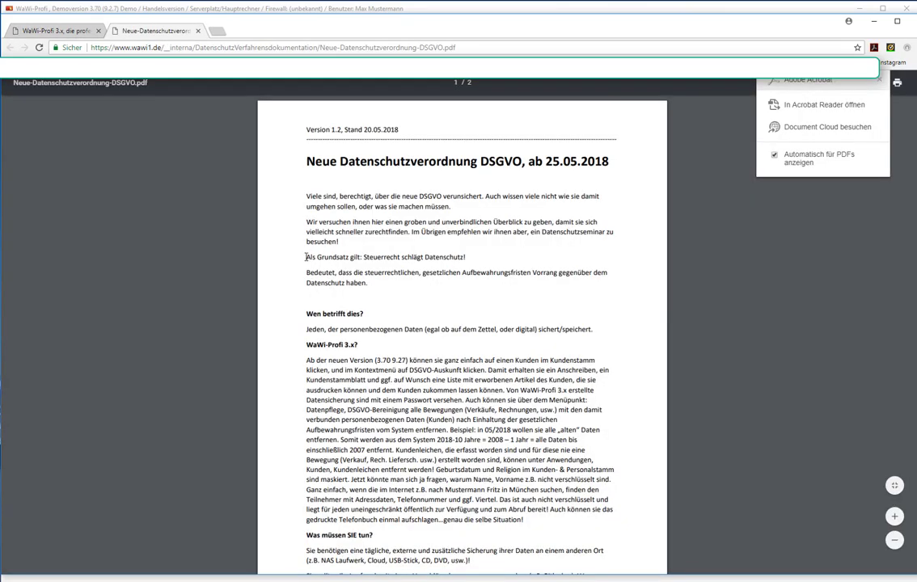
drag(306, 257, 466, 257)
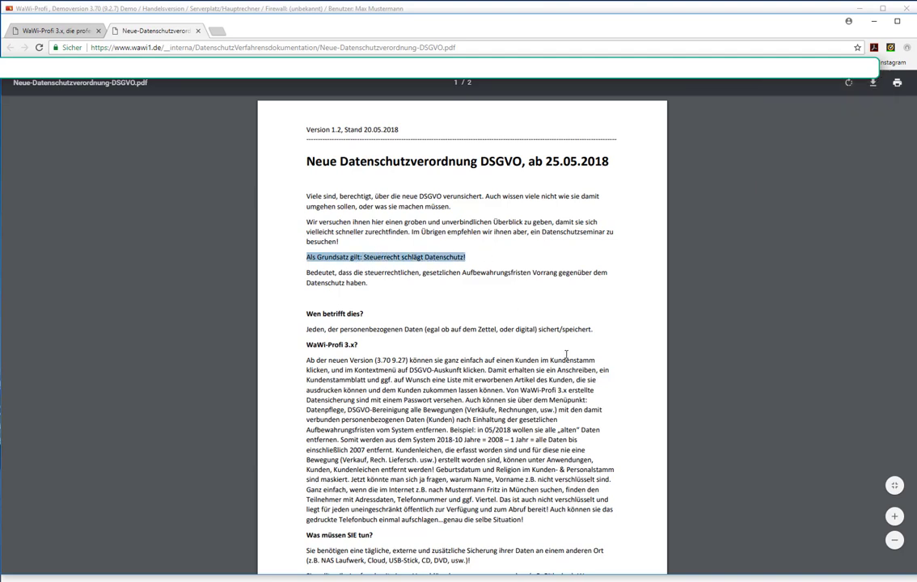
click(872, 23)
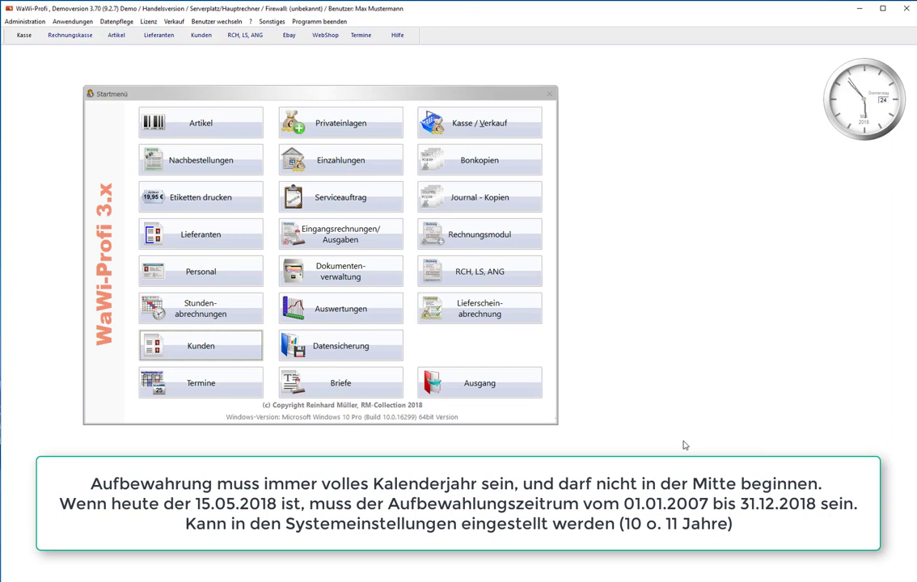
Try to remove the old data up to 31.12.2007 from the system according to DSGVO
click(117, 21)
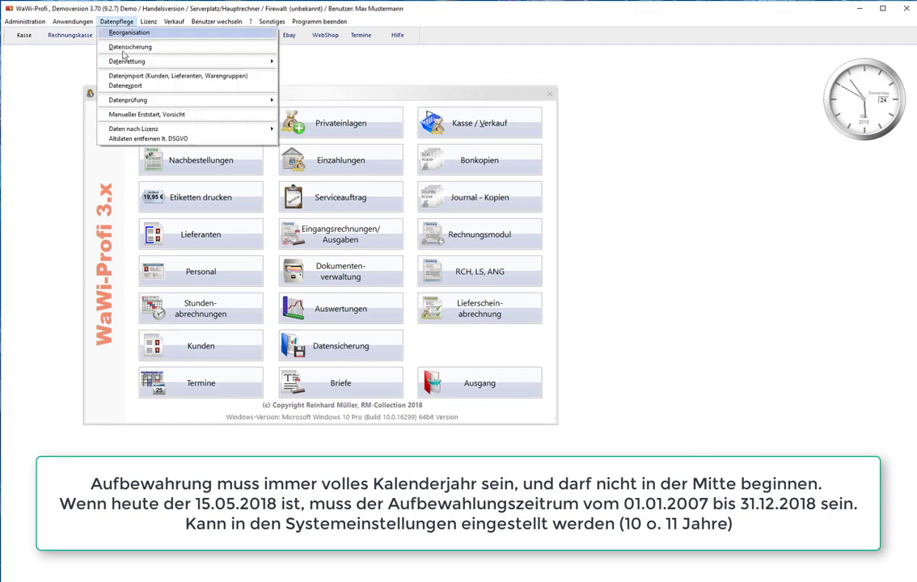
click(146, 139)
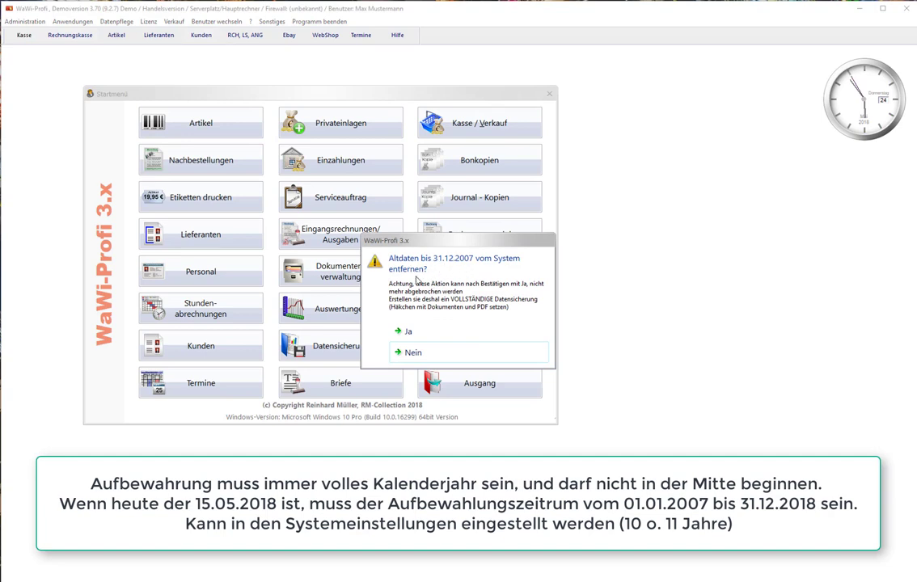
click(407, 332)
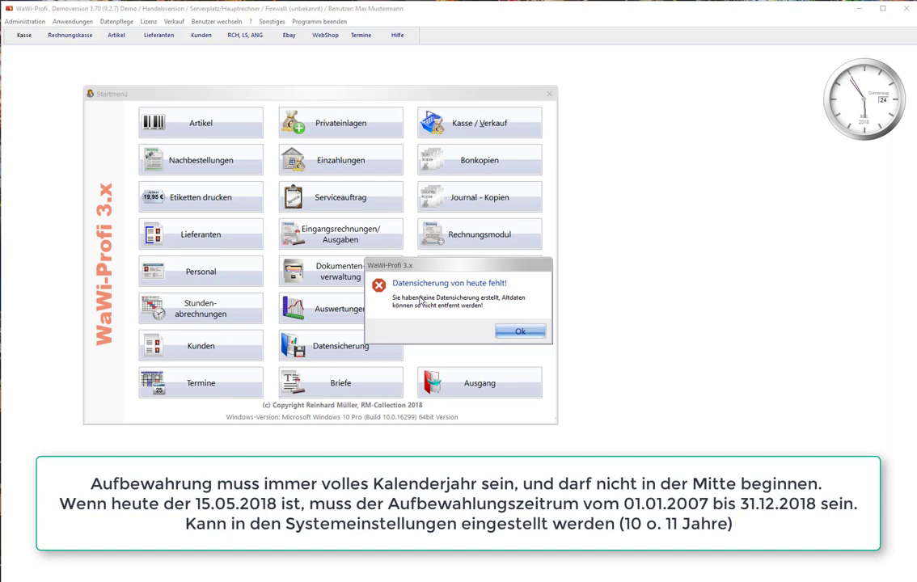
click(522, 332)
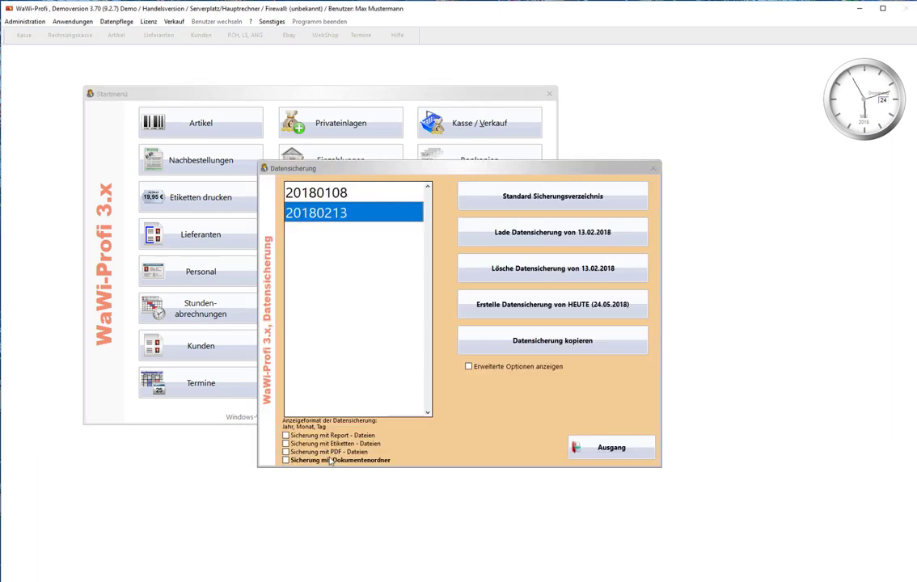
Create today's data backup (24.05.2018) including PDF files and the document folder, and close the backup dialog
click(332, 451)
click(285, 460)
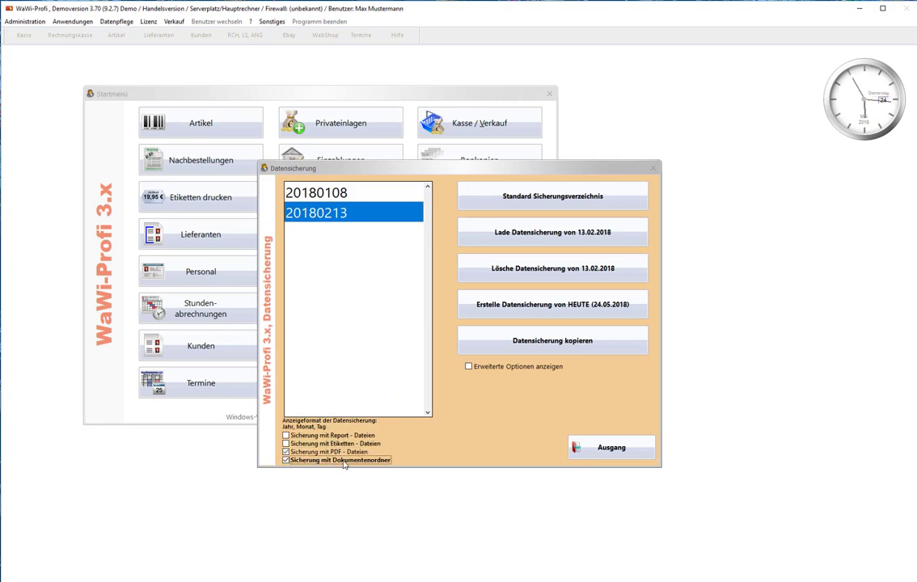
click(520, 314)
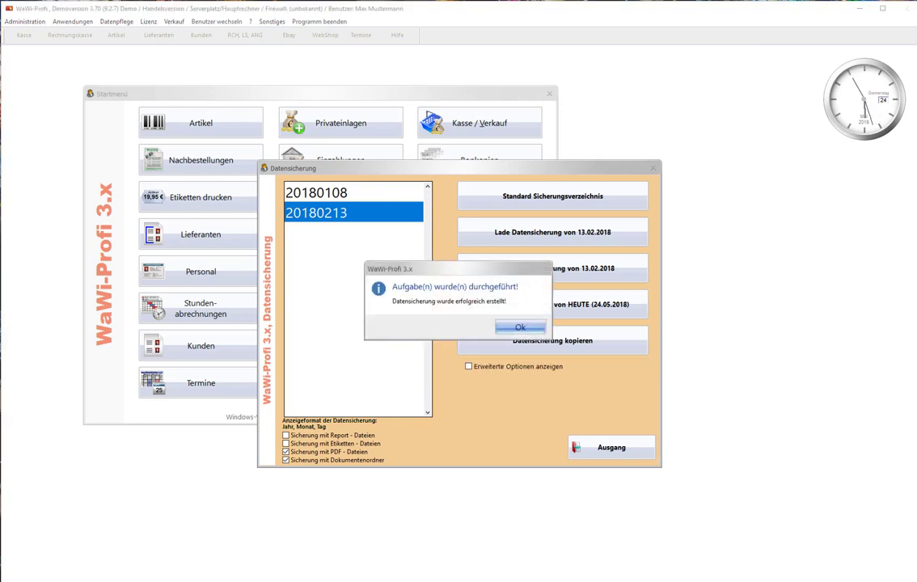
click(518, 328)
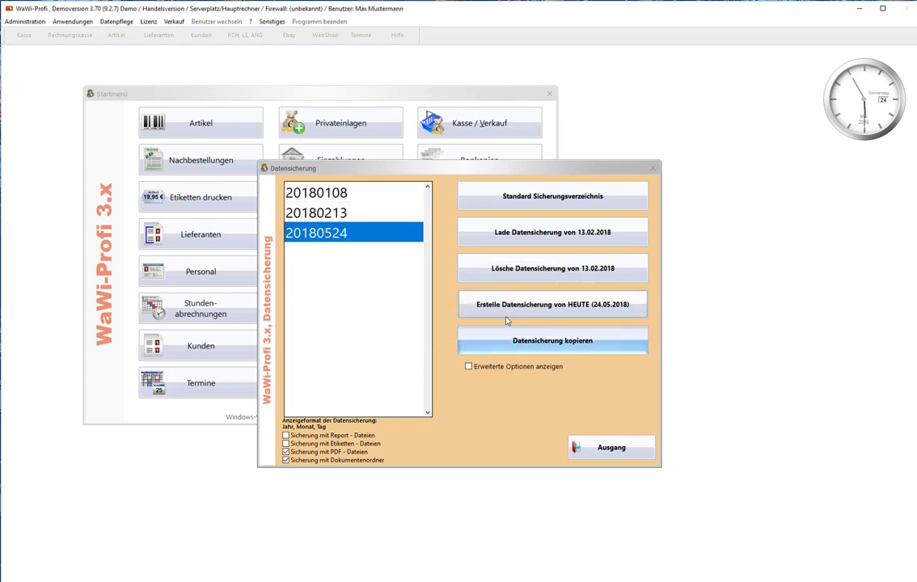
click(589, 451)
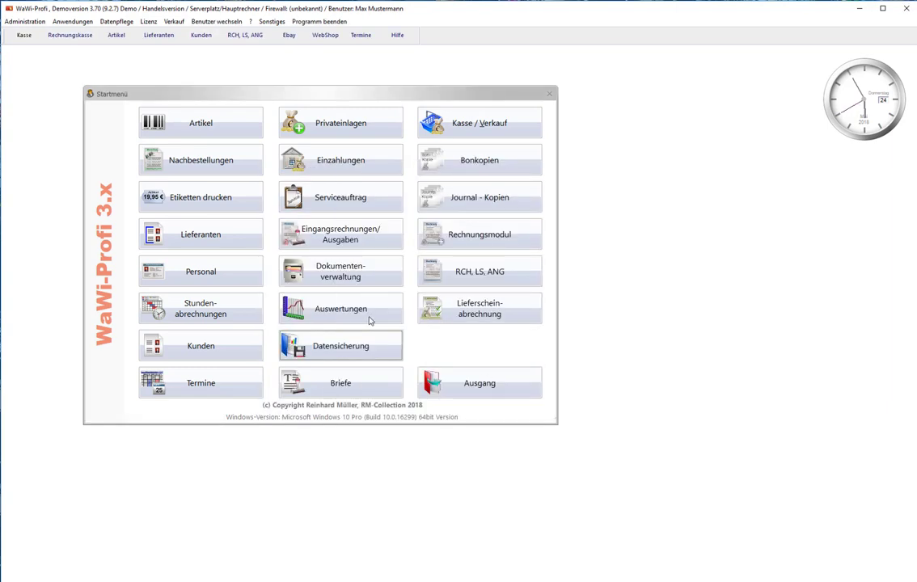
Run the DSGVO-compliant removal of old data (Altdaten entfernen lt. DSGVO) again
click(123, 22)
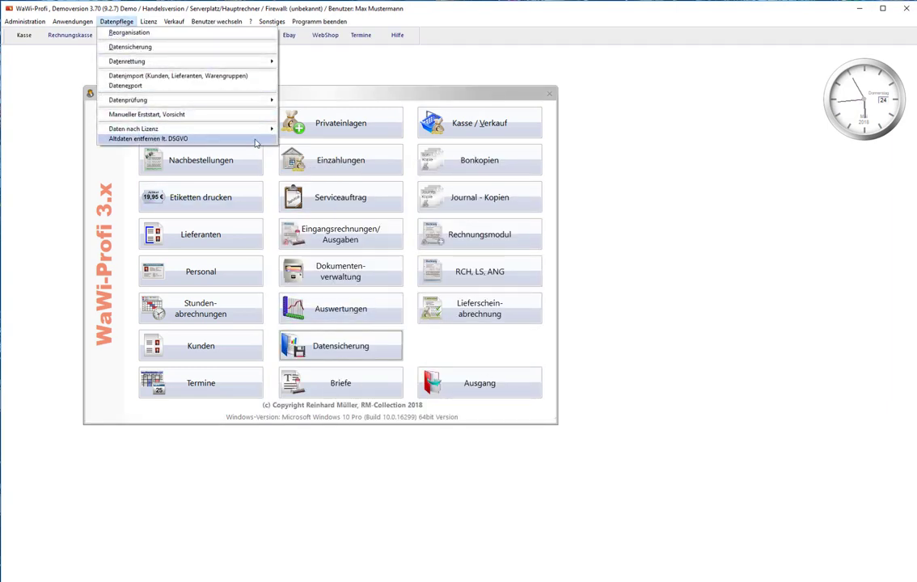
click(256, 139)
click(462, 305)
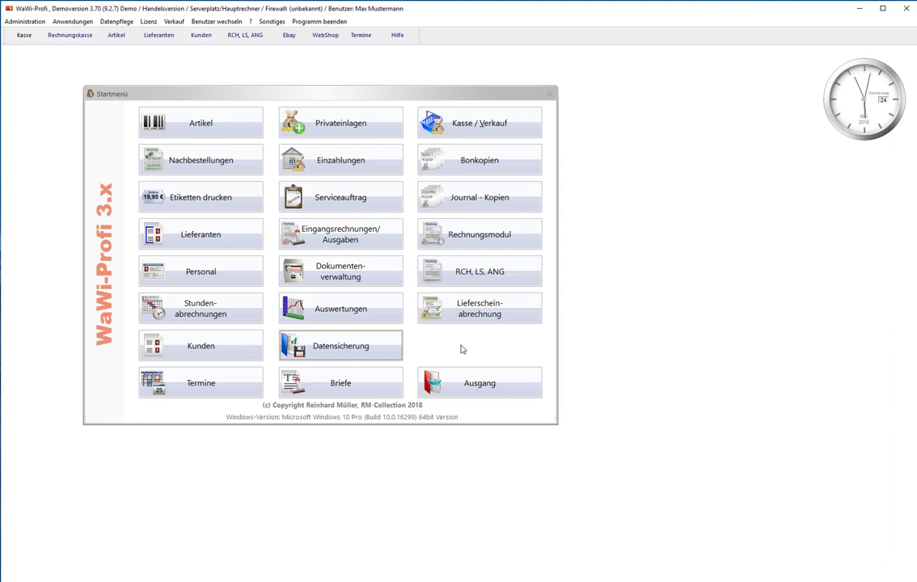
Open the customer master and show the record of Musterwerkstatt GmbHq
click(191, 346)
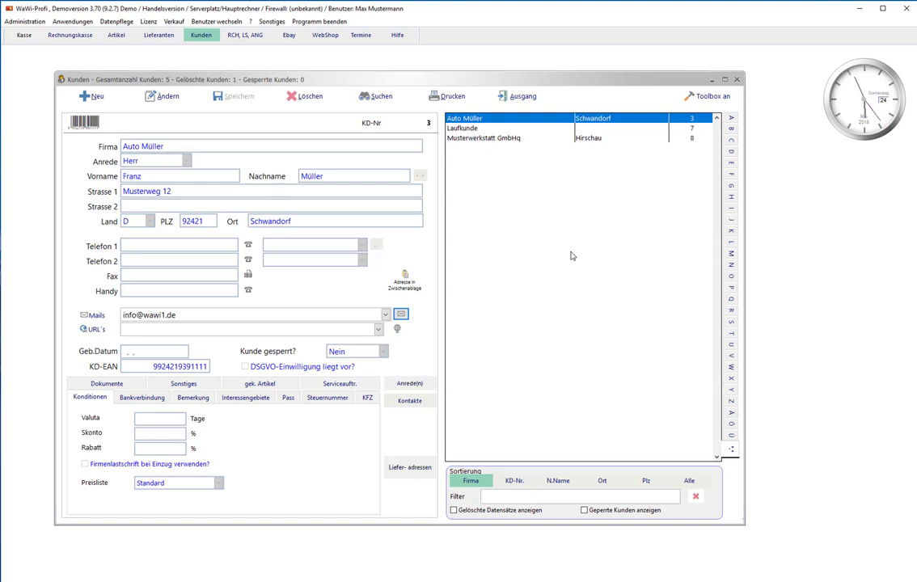
click(521, 139)
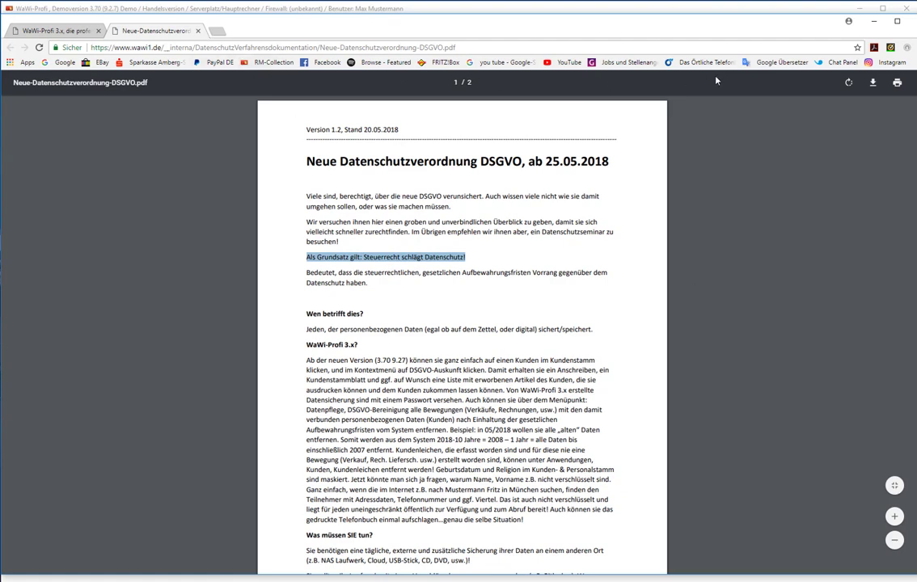
Switch to the browser, open the Das Örtliche phone directory and search for a common surname in Nürnberg
click(699, 62)
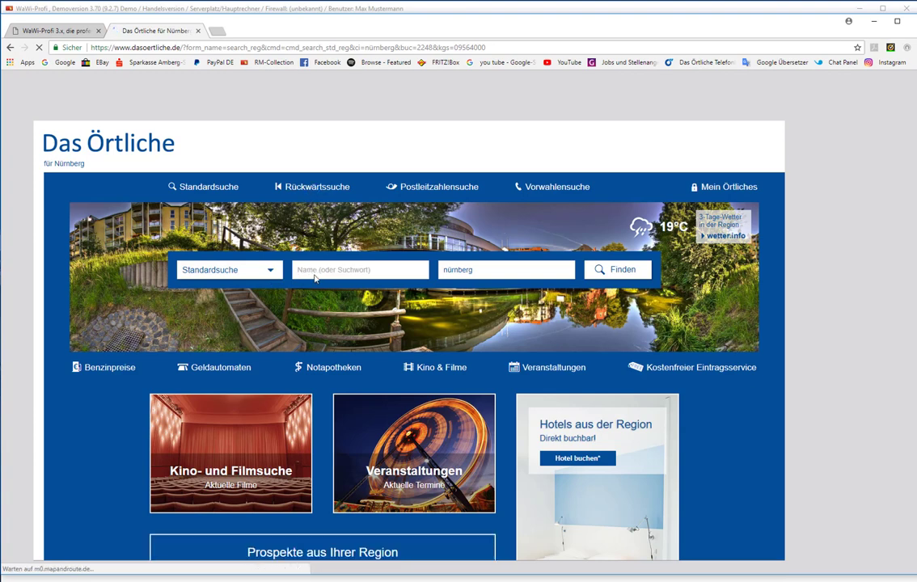
click(312, 267)
text(m)
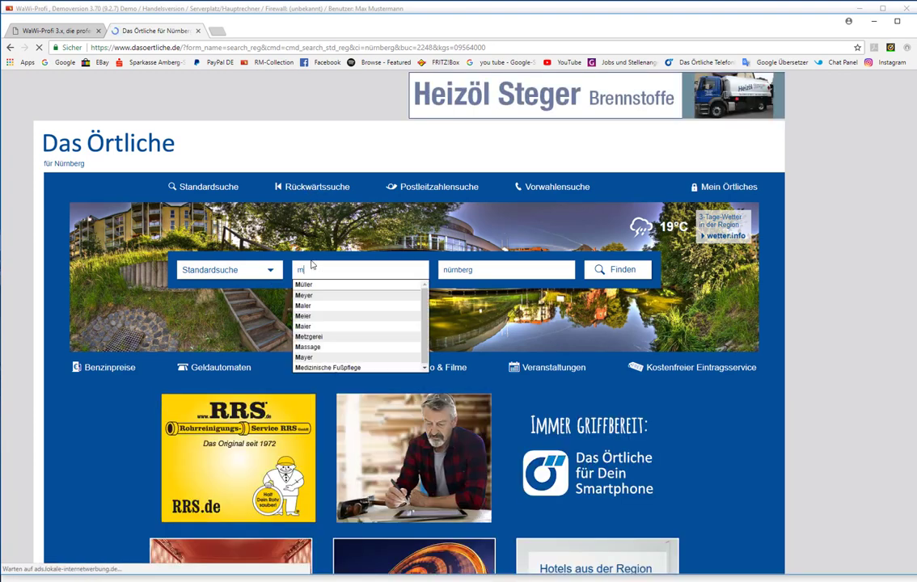
text(üller)
key(Tab)
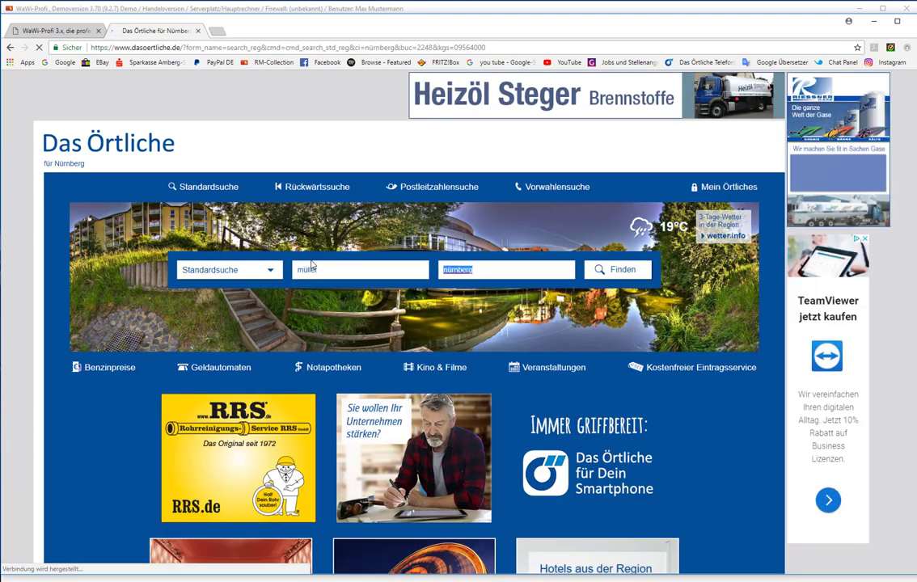
click(634, 270)
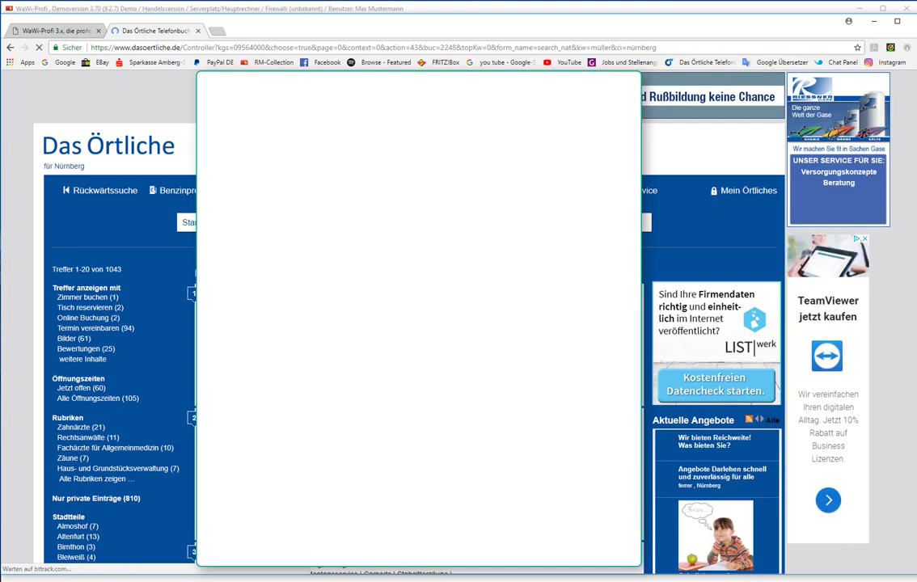
Look through the directory entries found for the surname and close the directory page
scroll(413, 324, down, 6)
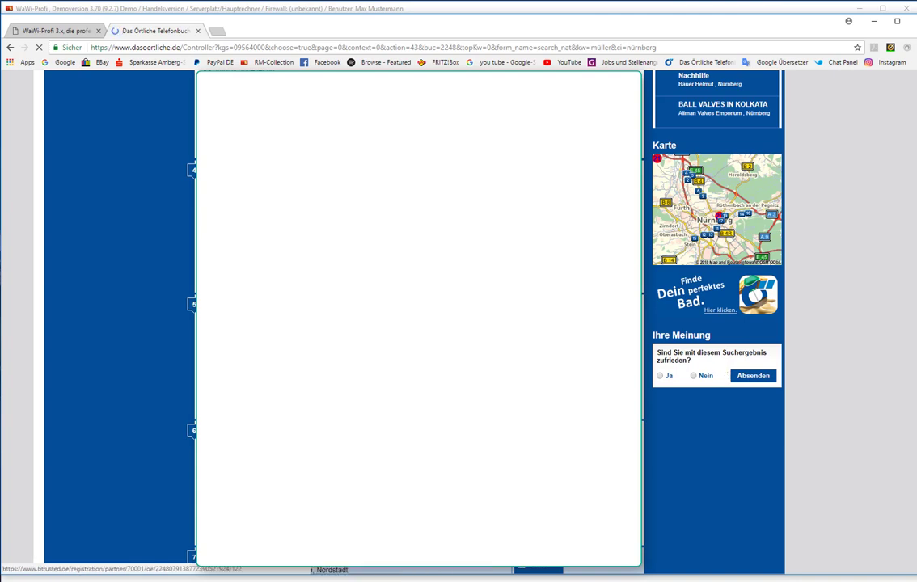
scroll(485, 323, down, 3)
scroll(485, 323, down, 15)
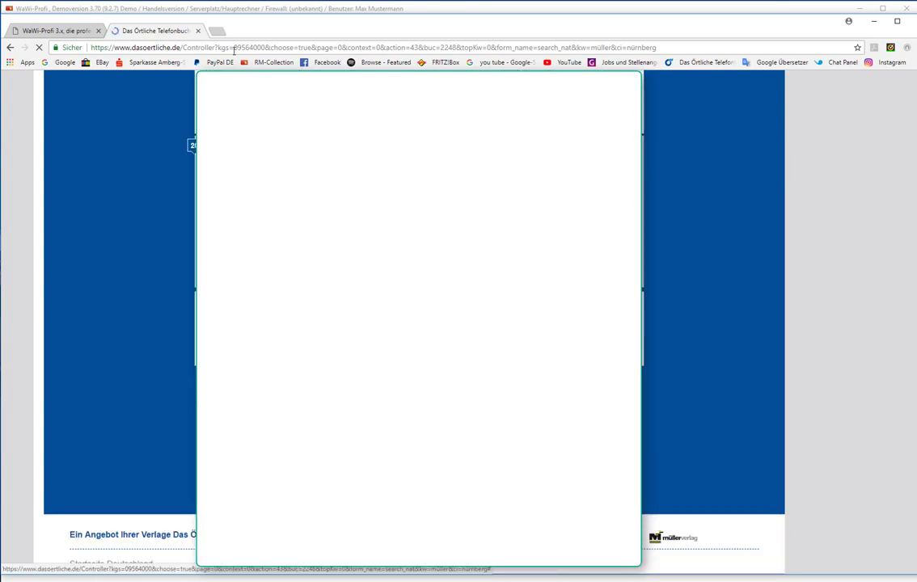
click(198, 31)
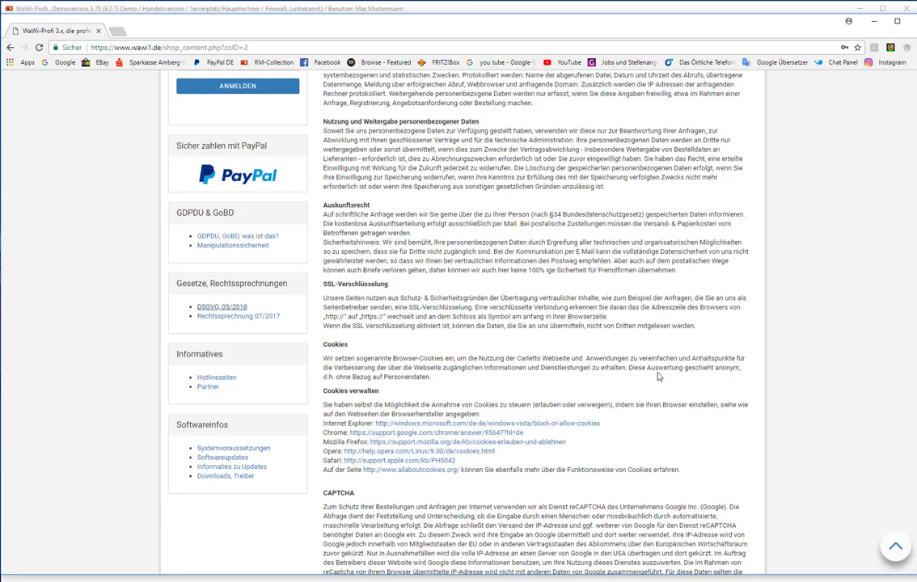
Read further through the wawi1.de privacy statement, including Cookies, CAPTCHA and Newsletter, and return to WaWi-Profi
scroll(769, 423, down, 4)
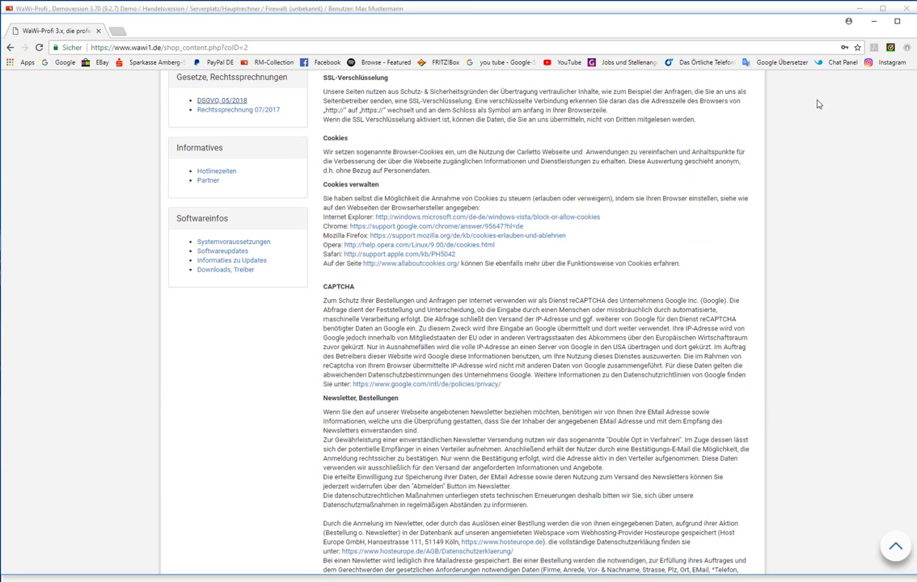
click(874, 21)
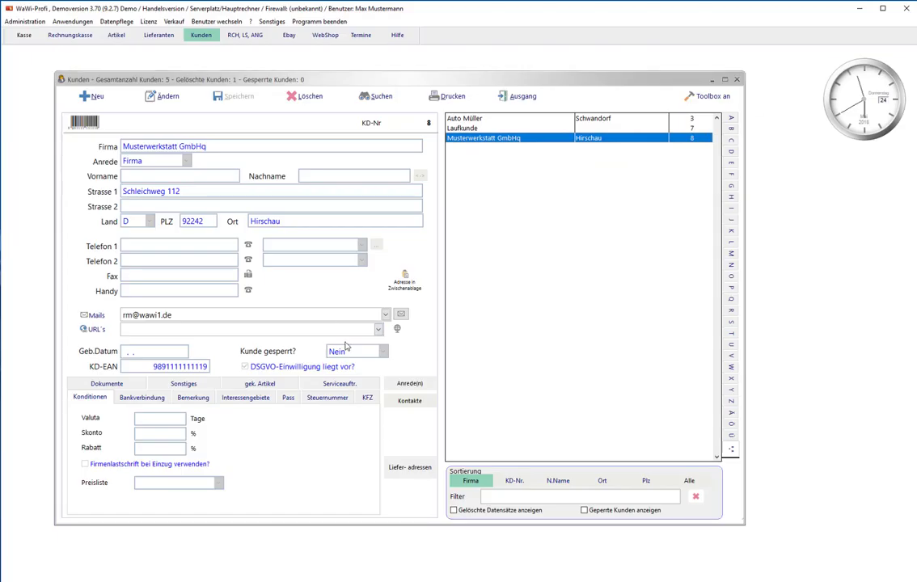
Enter the date of birth in the Auto Müller customer record, save it and close the customer master
click(509, 119)
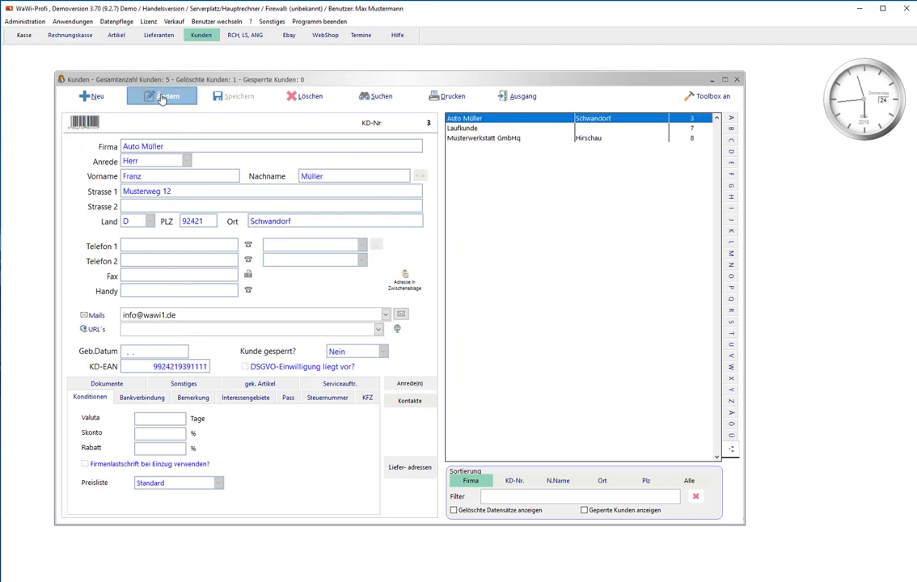
click(161, 96)
click(123, 352)
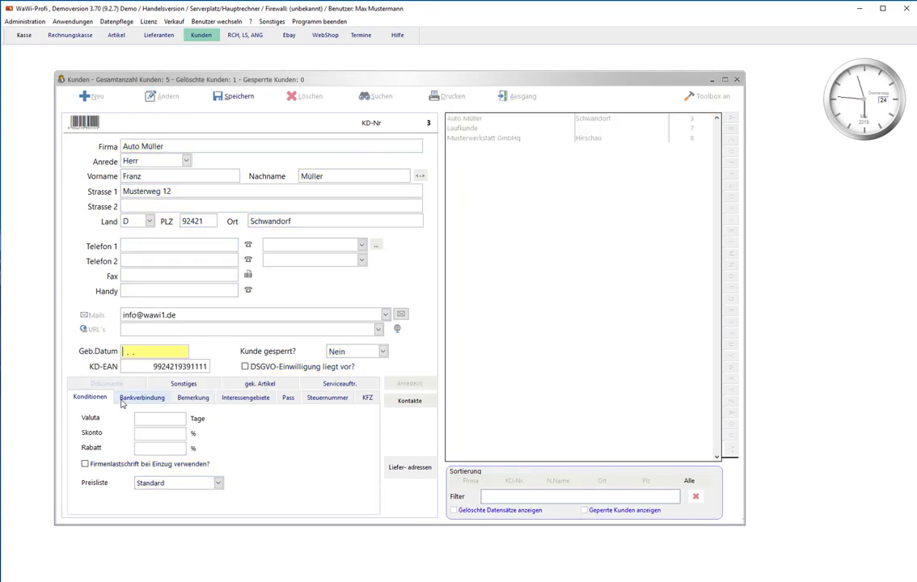
text(15.03.1980)
key(Tab)
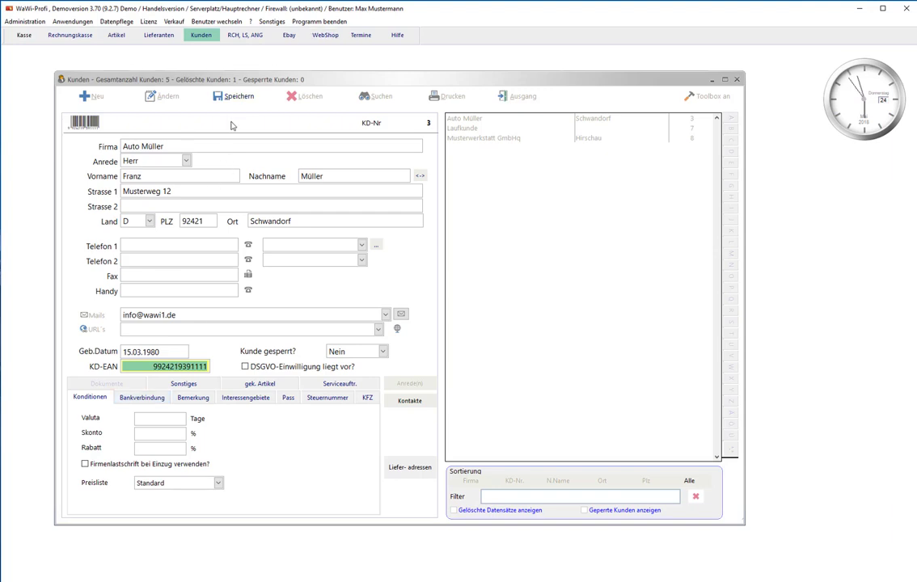
click(233, 96)
click(453, 322)
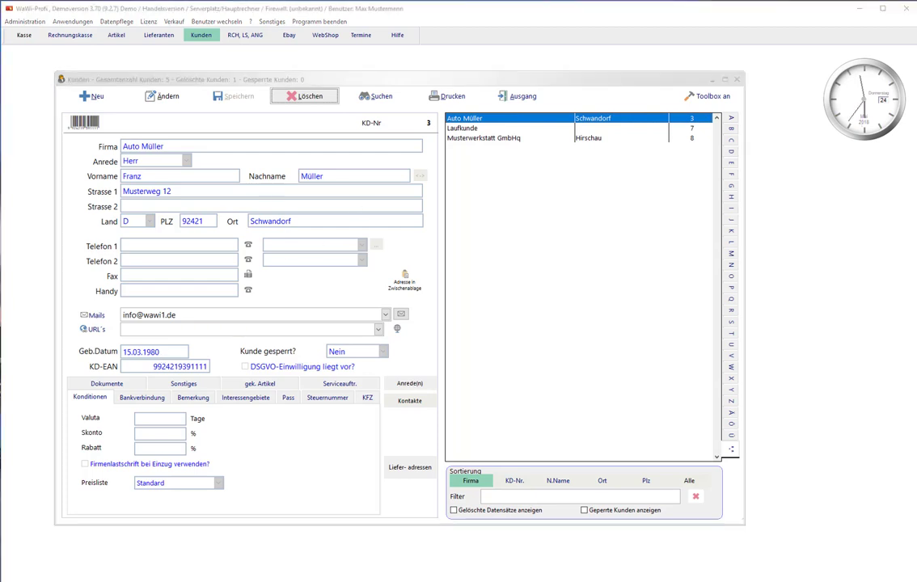
click(520, 97)
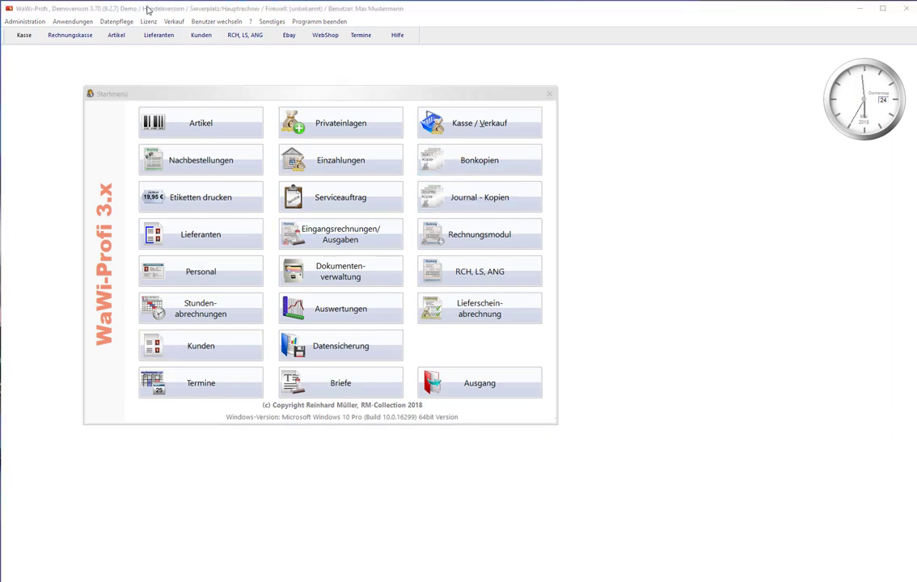
click(163, 51)
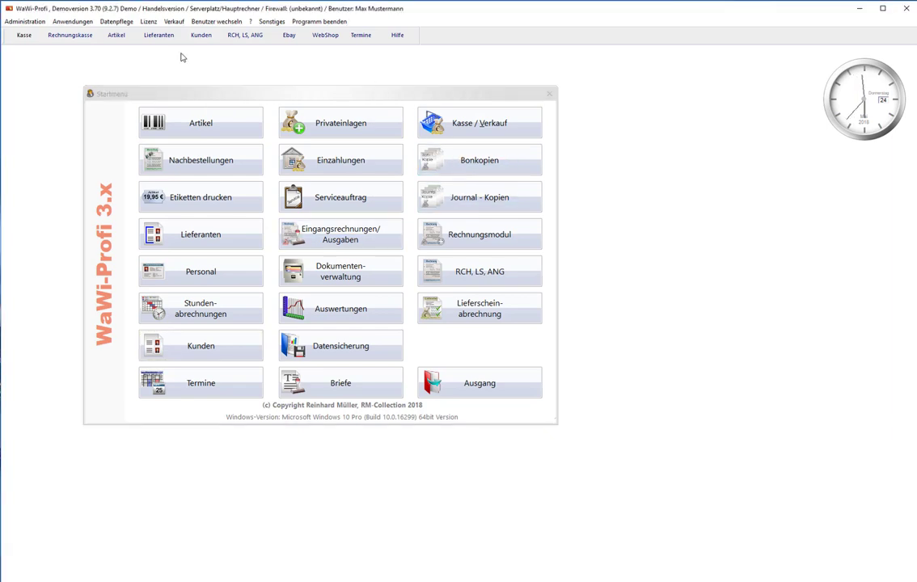